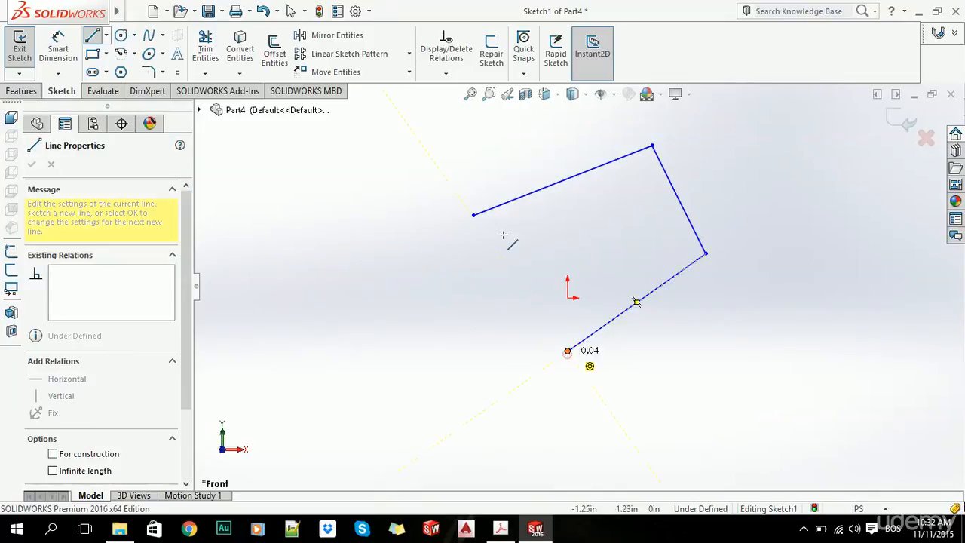
Close the four-sided outline with a line from its lowest corner back to the upper-left starting point
left_click(474, 214)
key("Escape")
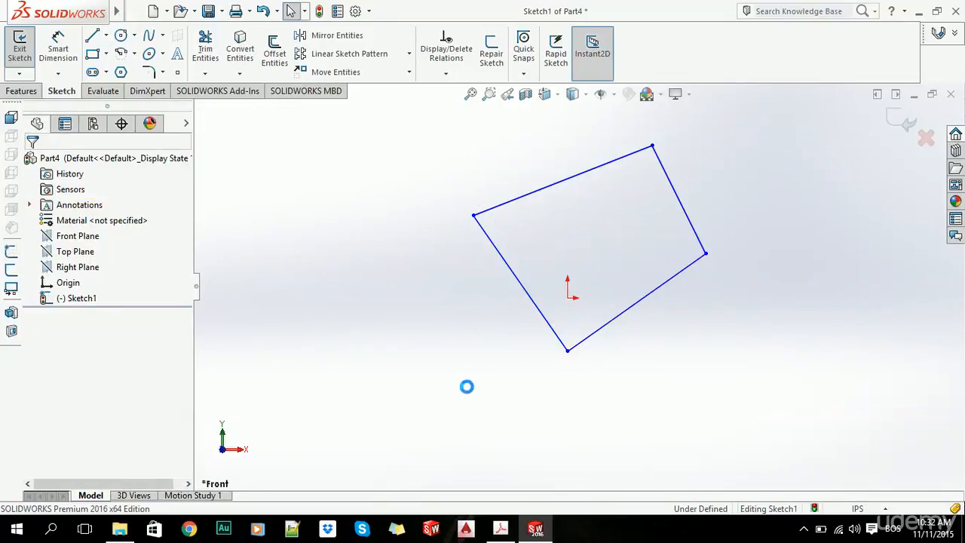
scroll(463, 213, "up", 2)
scroll(539, 201, "down", 2)
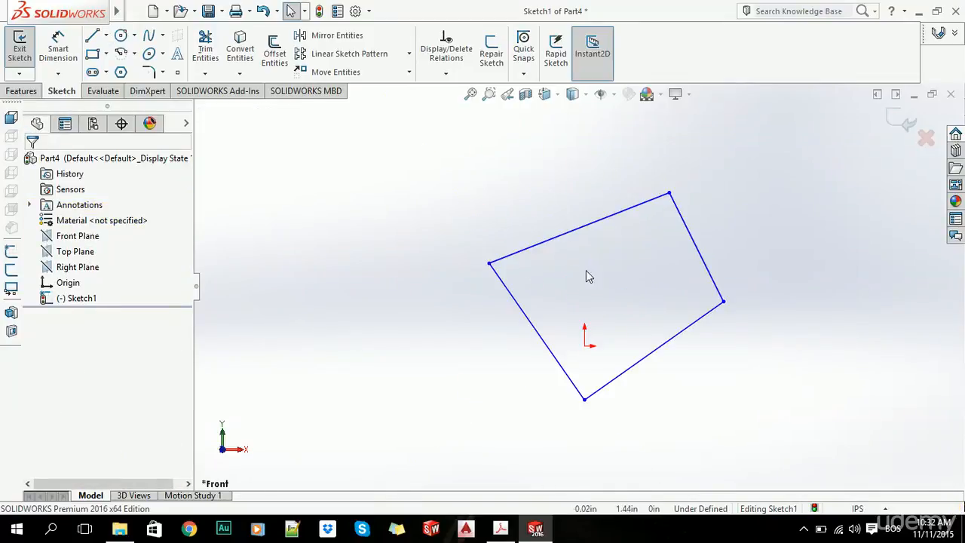
Add a Horizontal relation to the slanted upper line of the four-sided outline
left_click(551, 245)
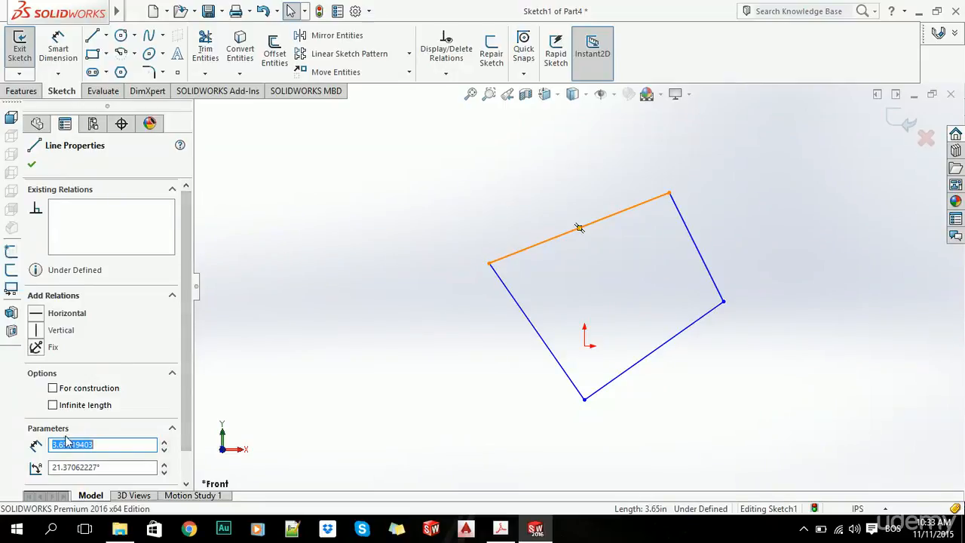
left_click_drag(188, 231, 190, 211)
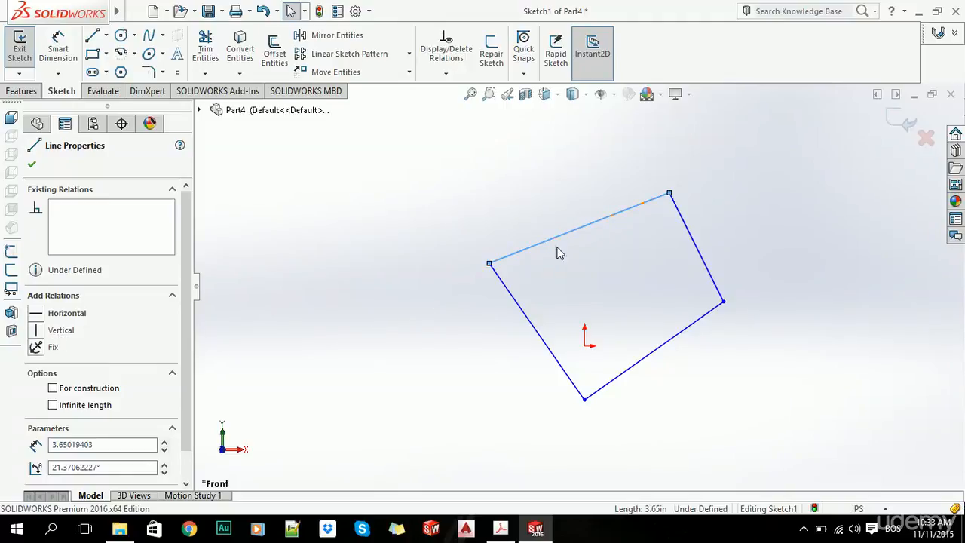
left_click(36, 315)
left_click(347, 314)
scroll(660, 324, "up", 4)
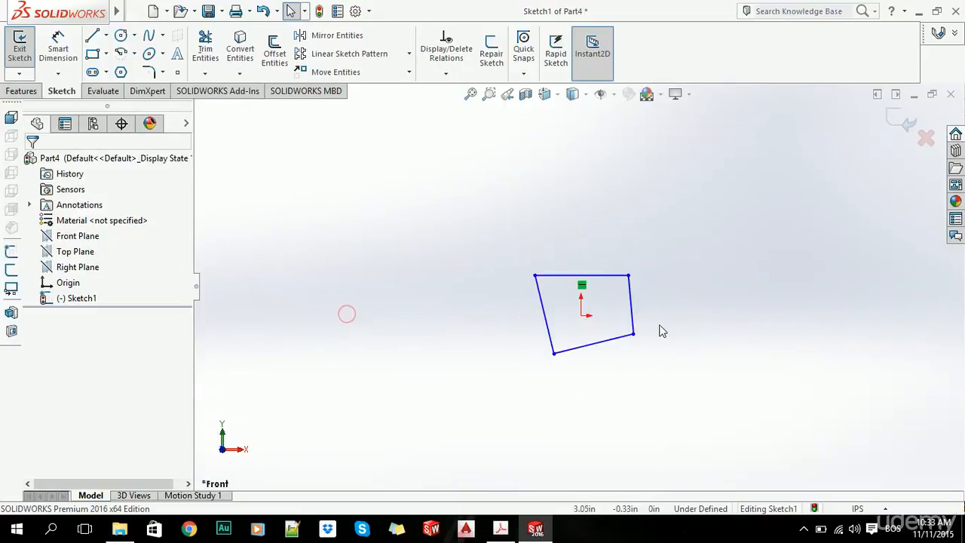
scroll(604, 287, "down", 5)
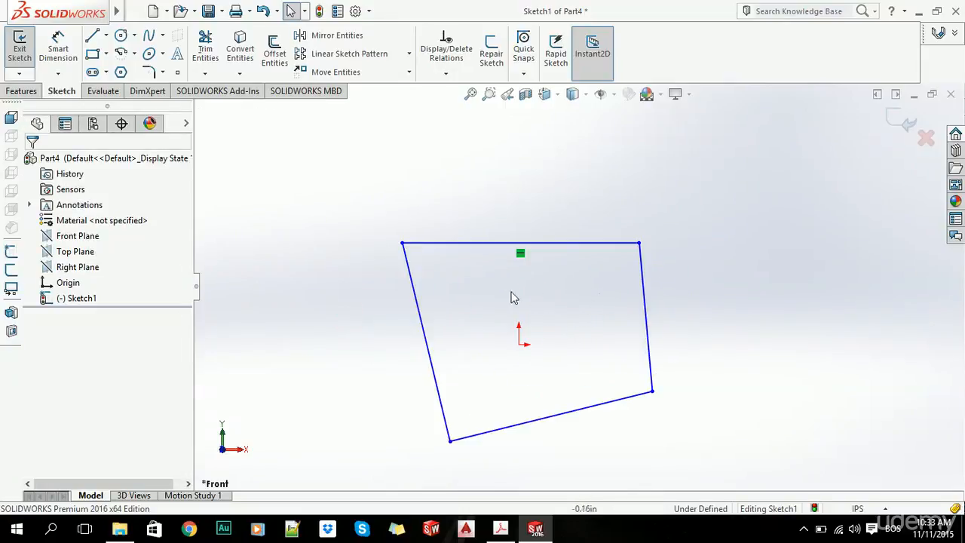
Examine the horizontal relation on the outline's upper line
left_click(456, 243)
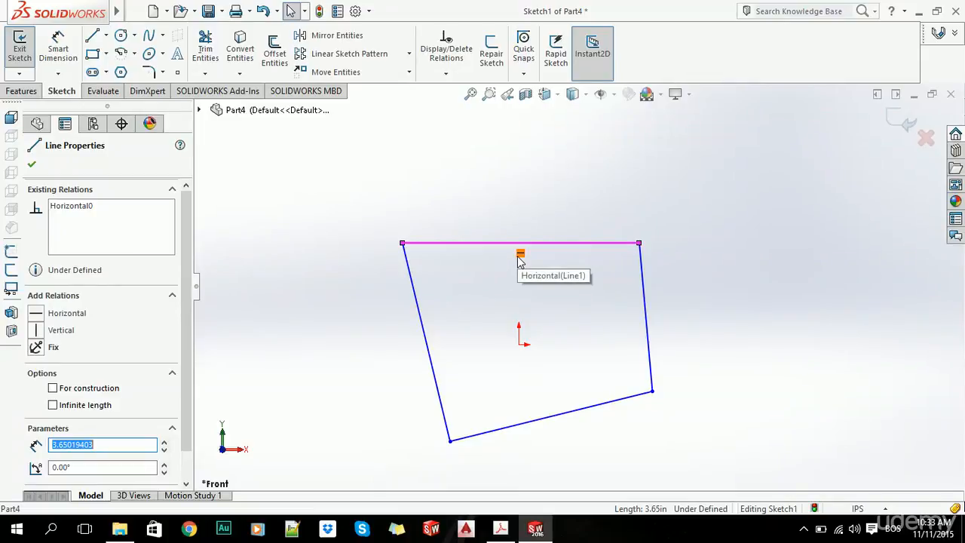
left_click(348, 286)
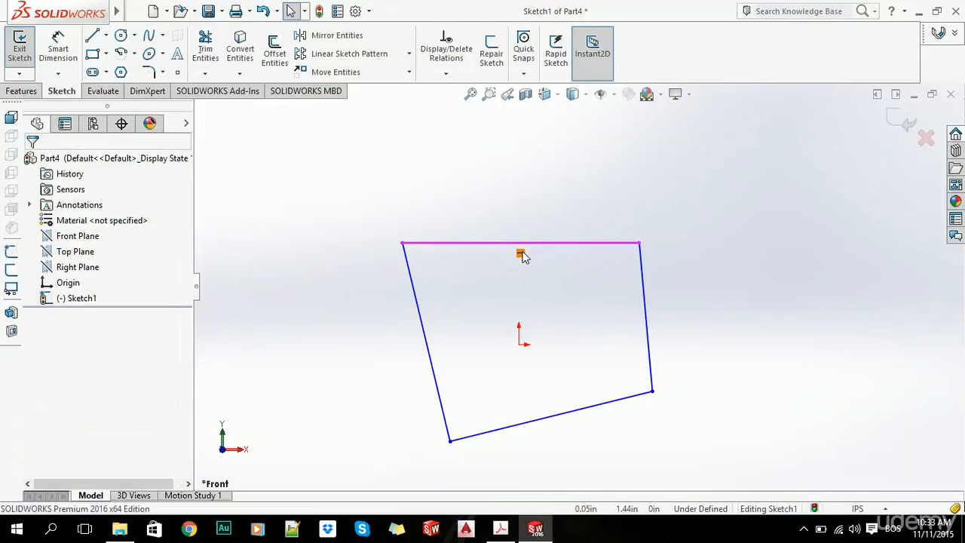
left_click(359, 314)
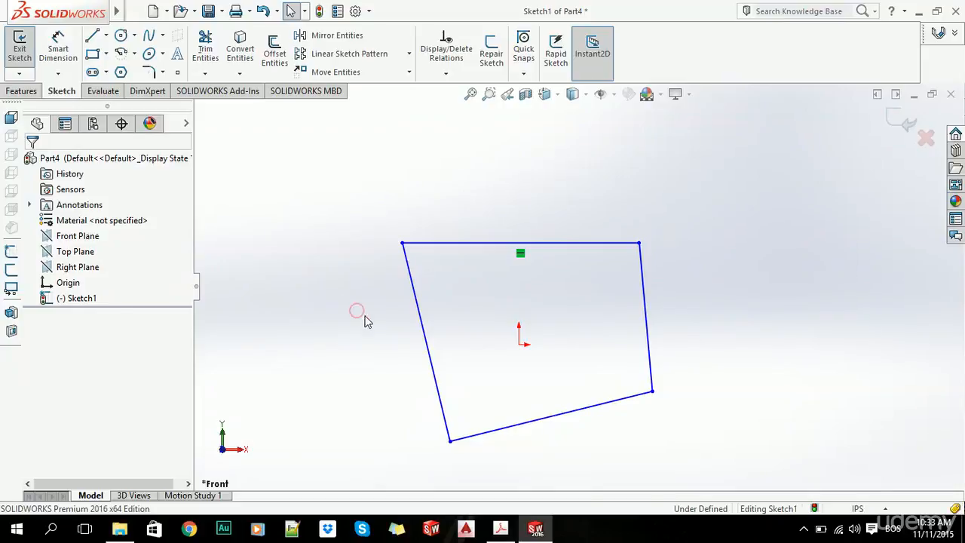
Add a Vertical relation to both the left and right side lines of the outline
left_click(414, 296)
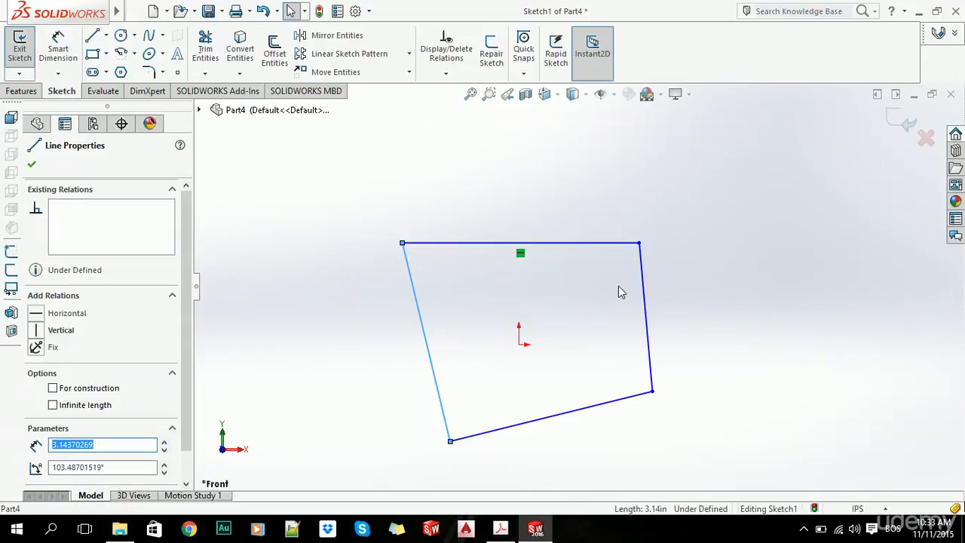
left_click(643, 278, "ctrl")
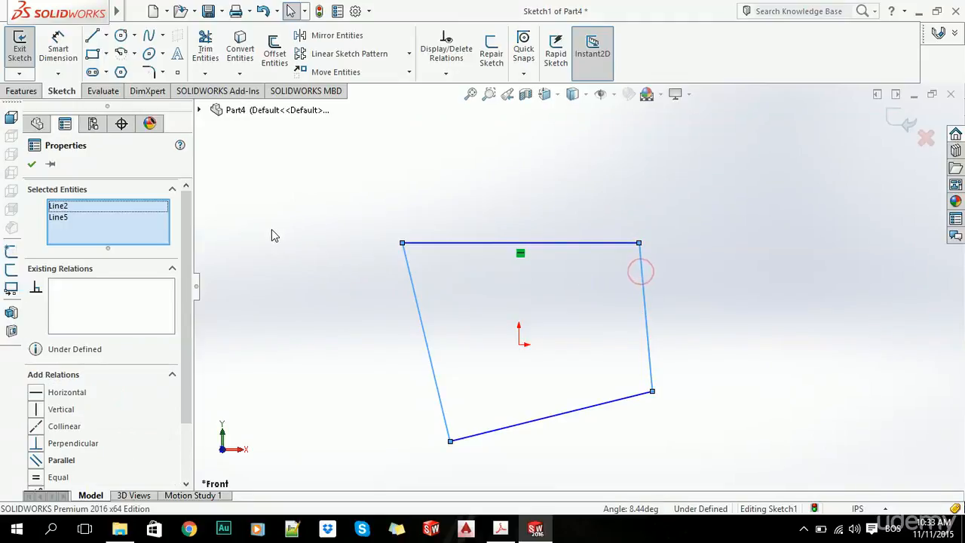
left_click_drag(186, 250, 206, 319)
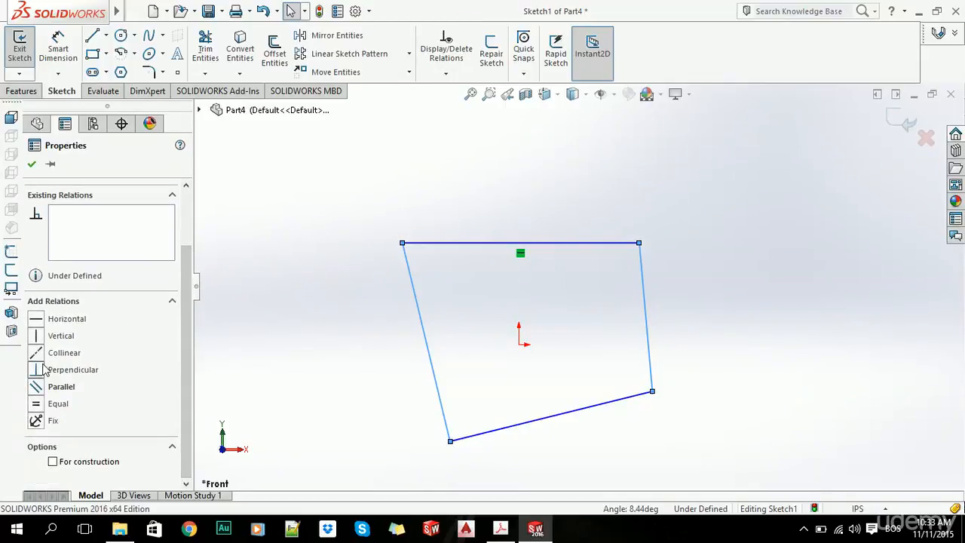
left_click(34, 336)
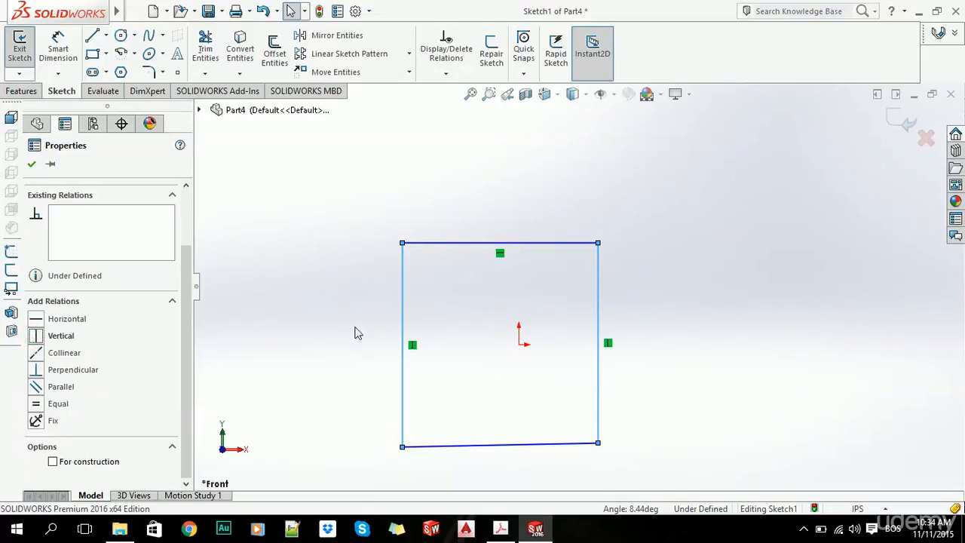
left_click(300, 324)
Move the outline's lower-right corner upward so the right side is about 2.38 in long and the bottom line slopes
left_click_drag(598, 444, 594, 396)
left_click(312, 283)
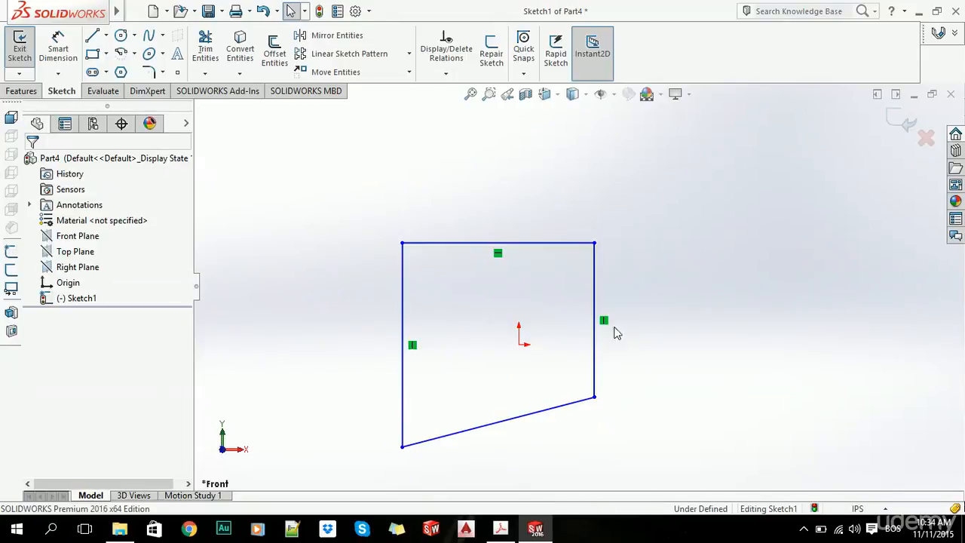
scroll(599, 291, "up", 3)
scroll(598, 290, "down", 2)
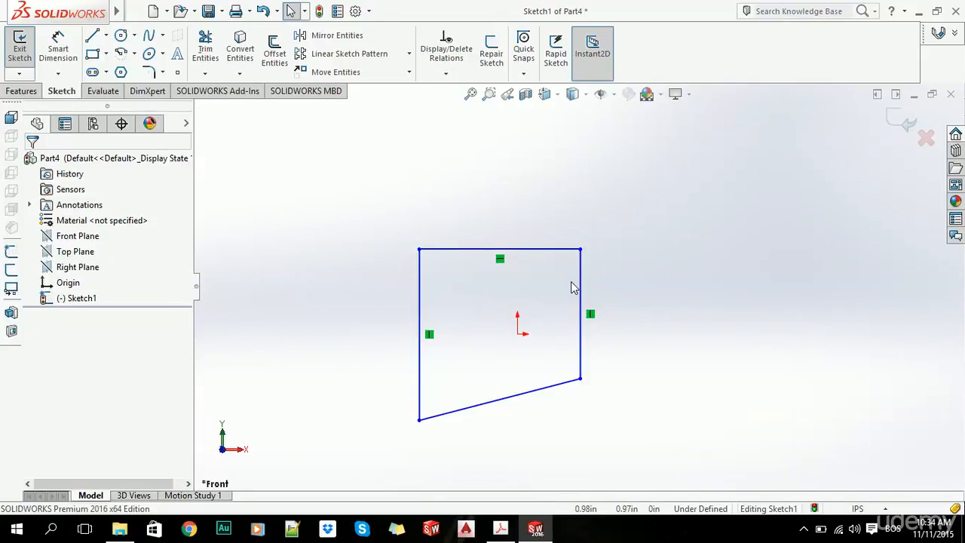
Inspect the outline's two side lines and their vertical relations
left_click(578, 282)
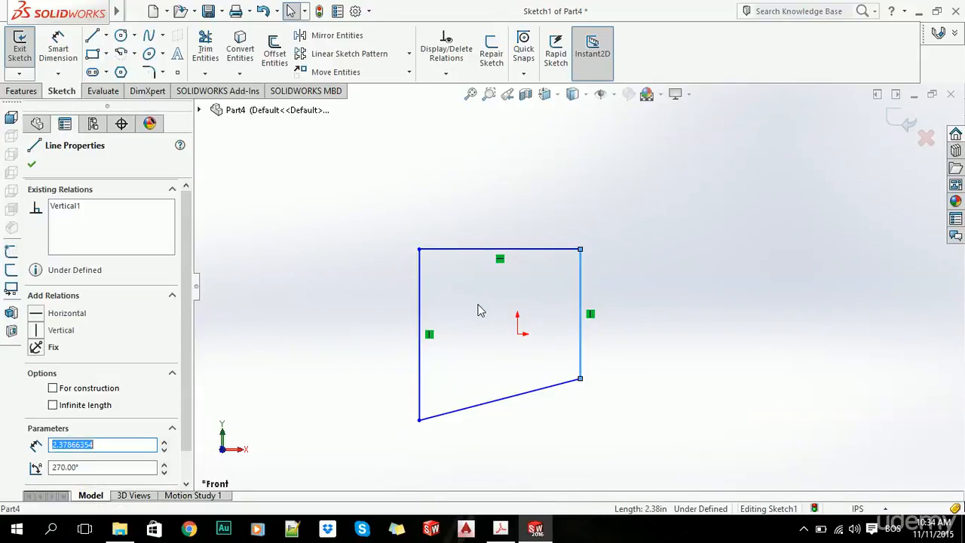
left_click(420, 296, "ctrl")
left_click(262, 306)
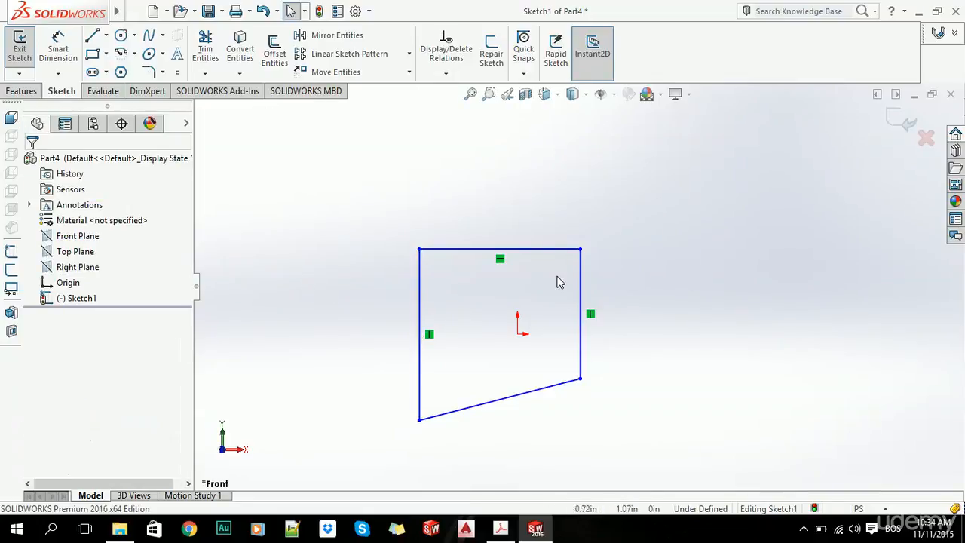
scroll(581, 287, "up", 2)
scroll(641, 300, "down", 2)
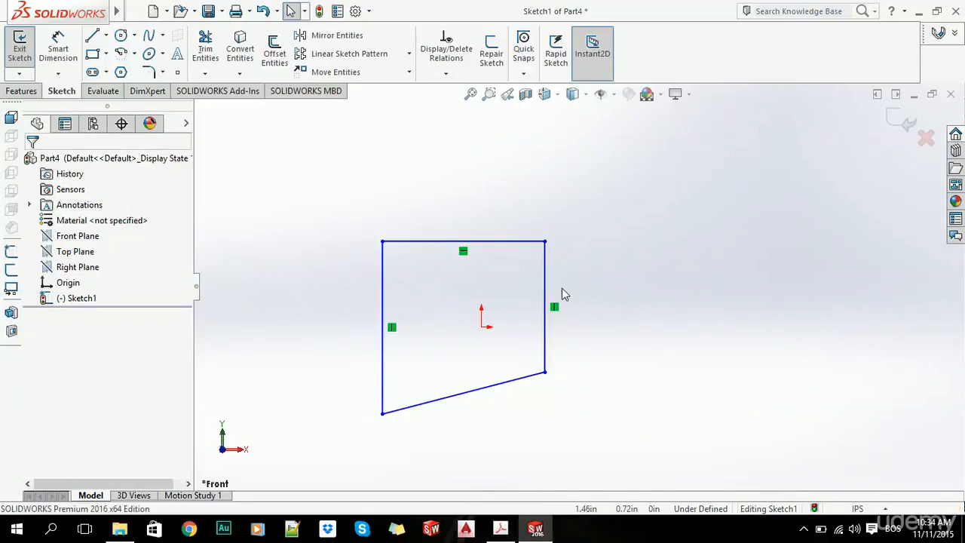
scroll(573, 287, "up", 2)
scroll(531, 375, "down", 3)
scroll(589, 363, "up", 1)
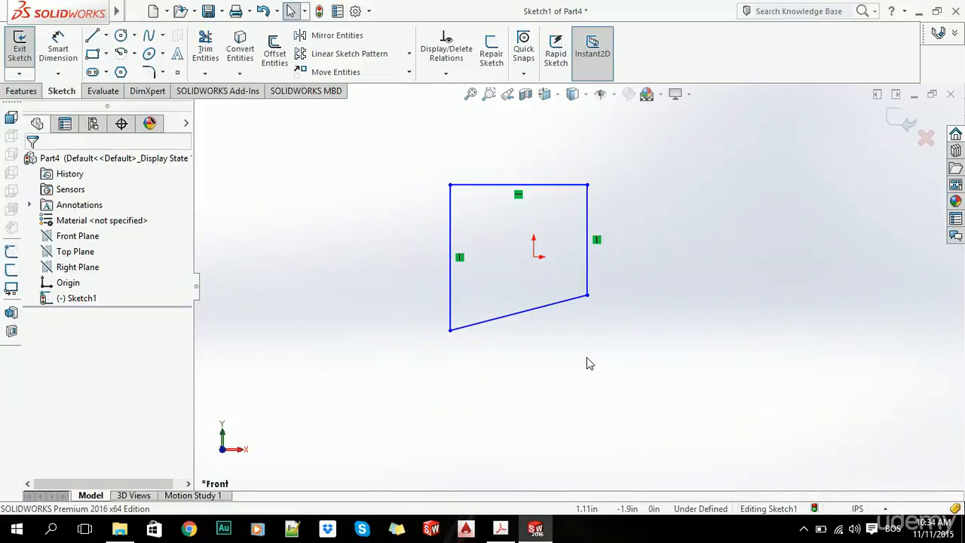
Sketch a line downward from the outline's sloping bottom edge, perpendicular to that edge
left_click(92, 37)
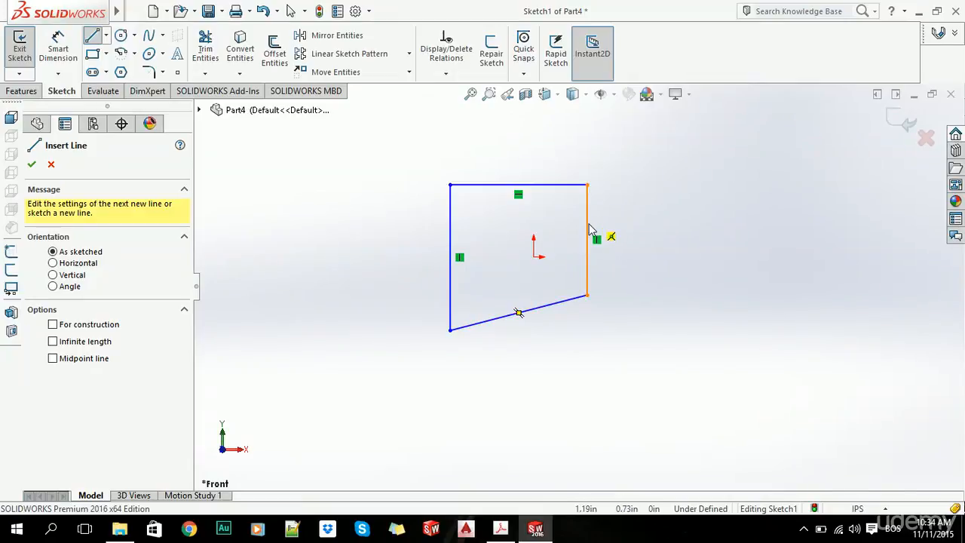
left_click(560, 305)
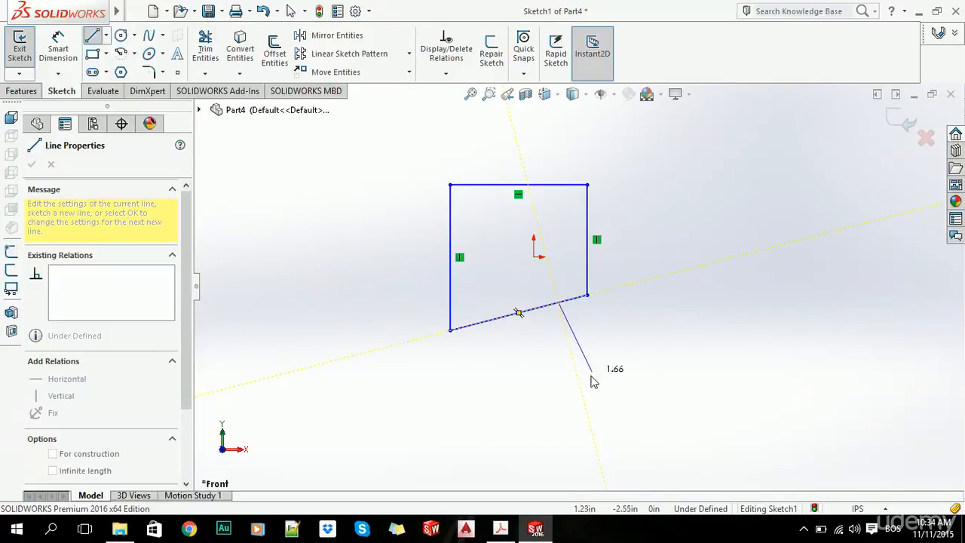
left_click(588, 415)
key("Escape")
scroll(671, 280, "up", 2)
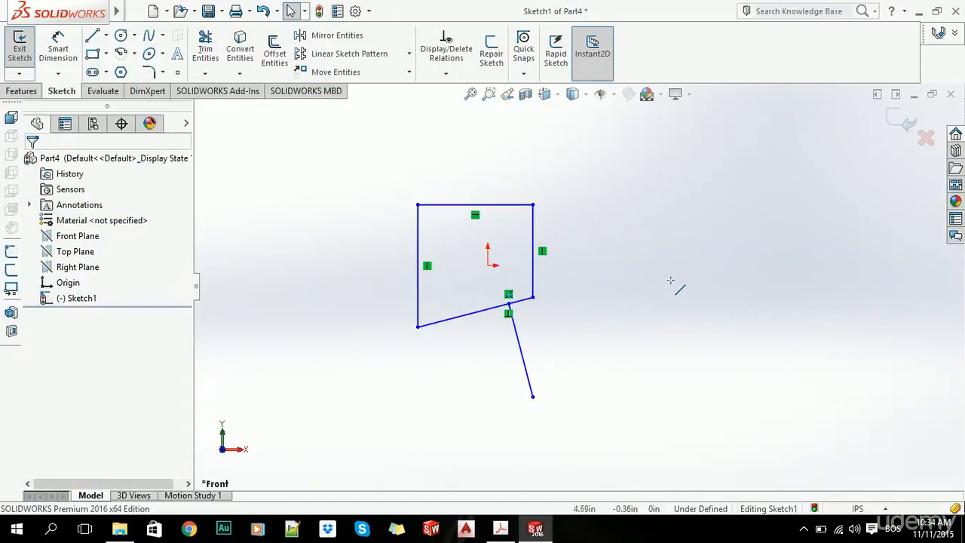
Sketch a slanted line about 4.1 in long from the empty area at upper right to the outline's right side
key("l")
left_click(677, 159)
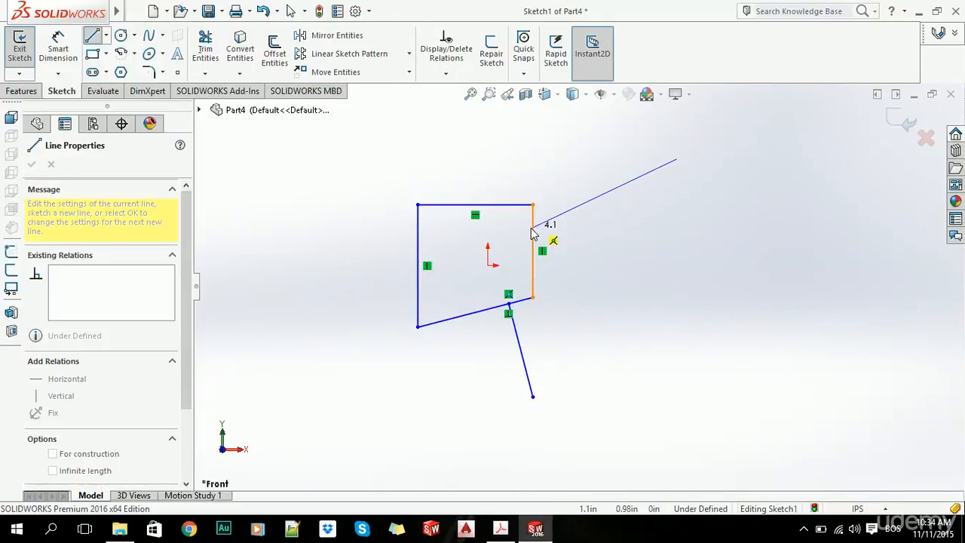
left_click(533, 228)
key("Escape")
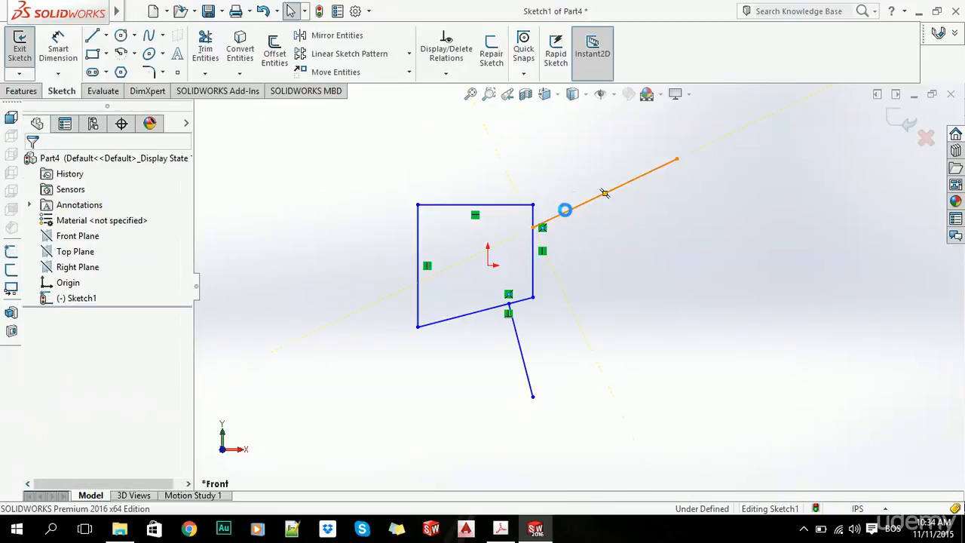
Add a Perpendicular relation between the new slanted line and the outline's right side
left_click(565, 212)
left_click(535, 268, "ctrl")
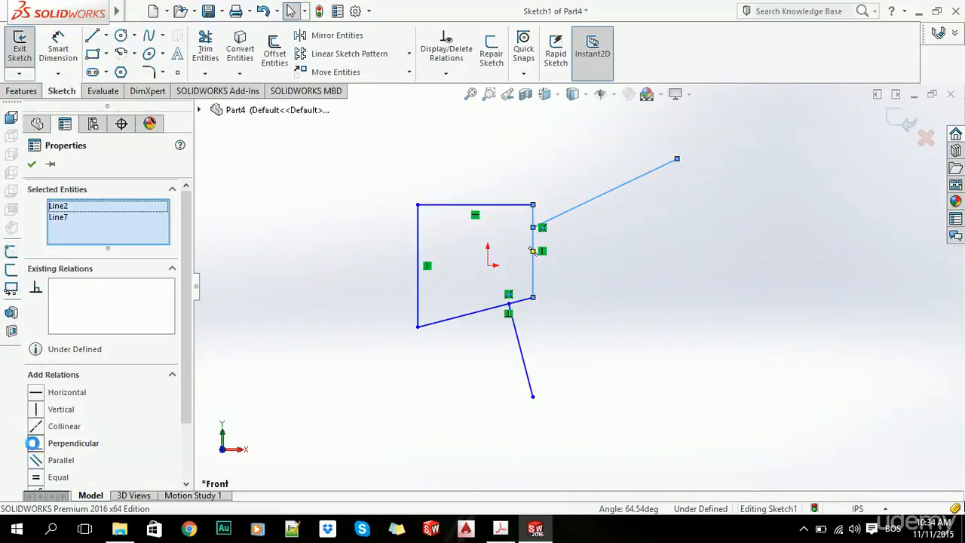
left_click(34, 443)
left_click(712, 295)
scroll(656, 297, "up", 3)
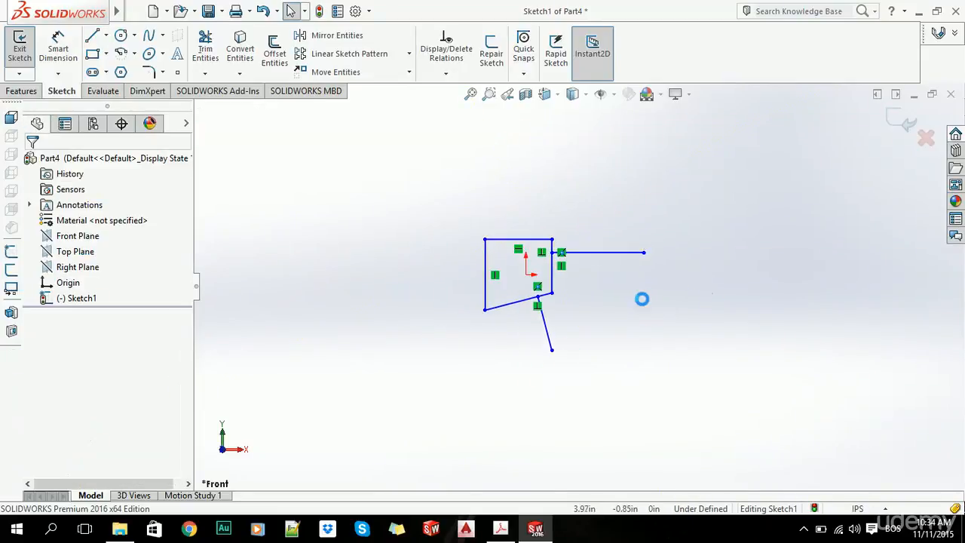
Connect the free ends of the lower perpendicular line and the right-hand perpendicular line with a diagonal line
scroll(632, 289, "down", 2)
key("l")
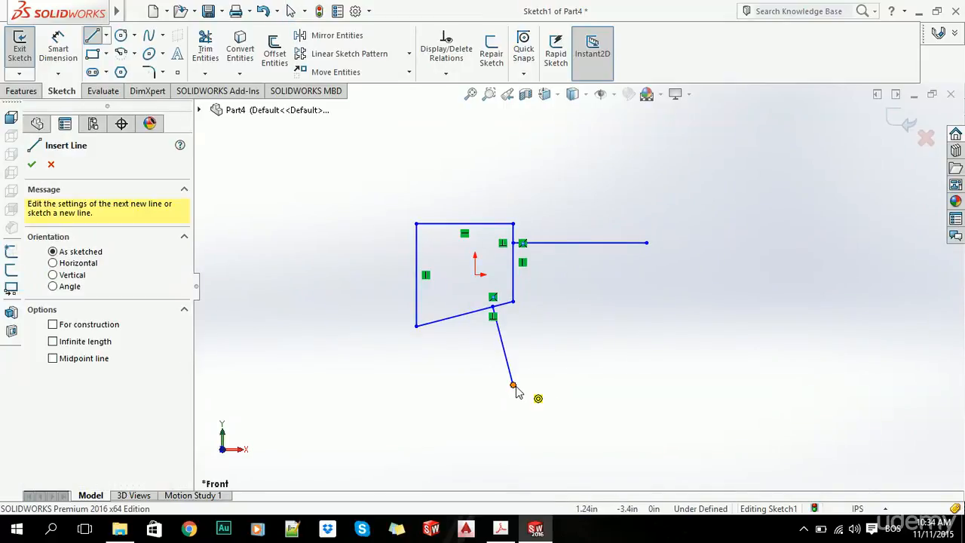
left_click(513, 385)
left_click(646, 243)
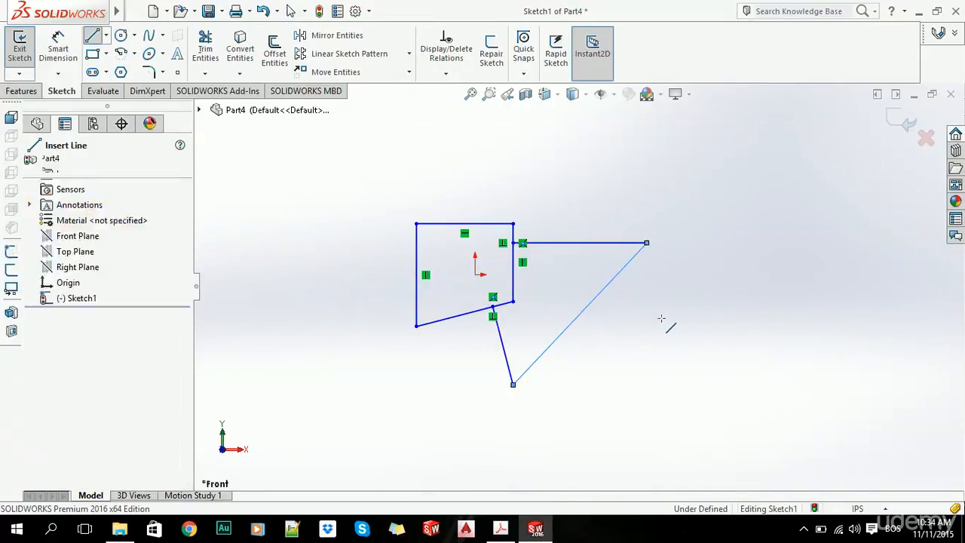
key("Escape")
scroll(605, 302, "up", 2)
scroll(599, 282, "down", 3)
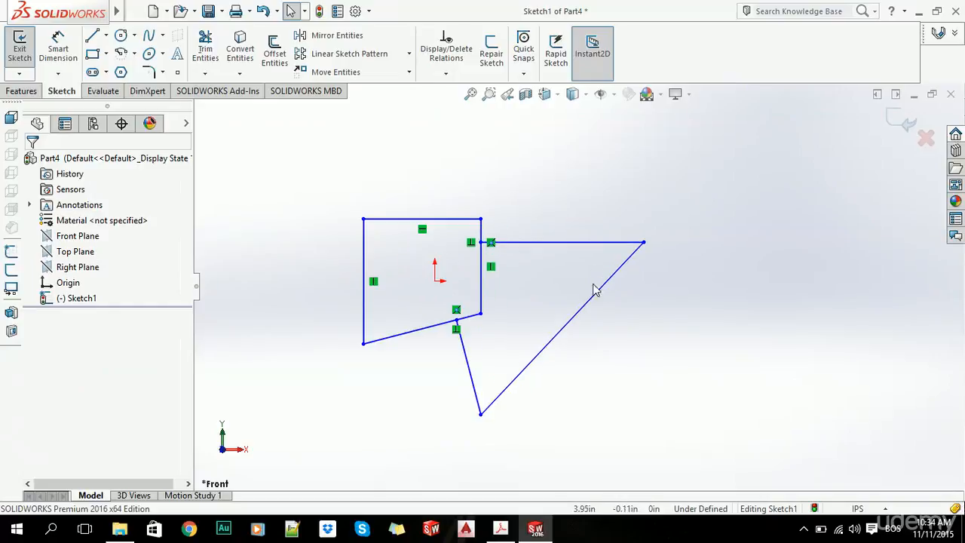
scroll(556, 319, "up", 1)
scroll(545, 269, "down", 2)
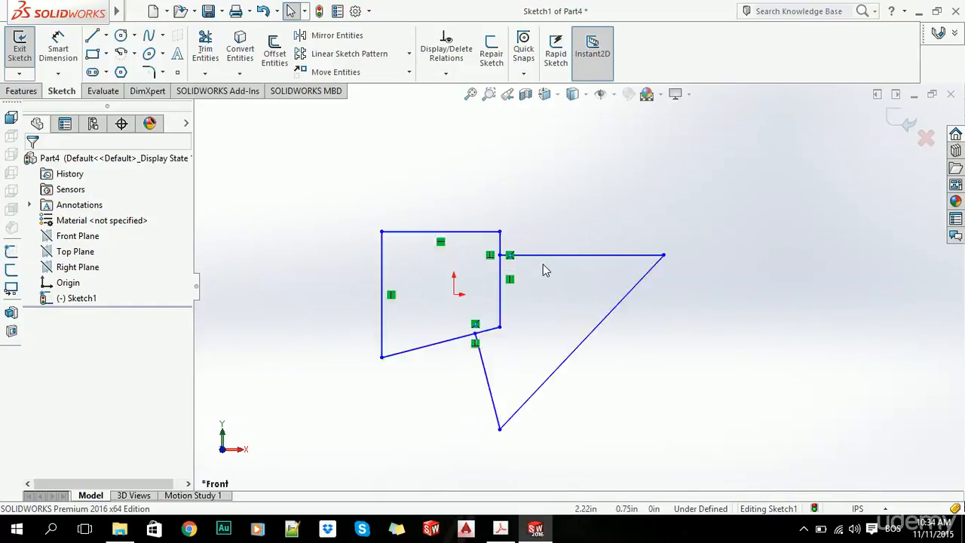
scroll(576, 292, "up", 3)
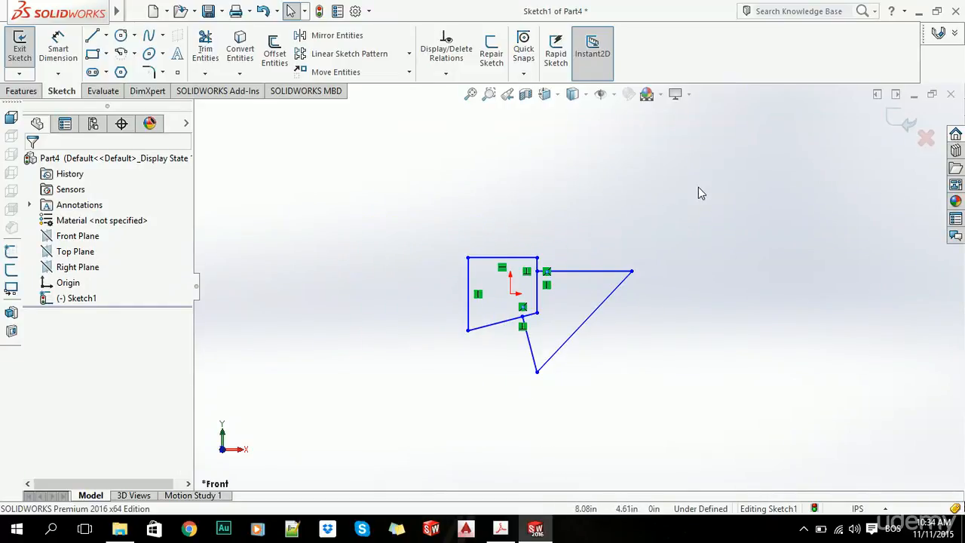
Sketch a line chain from the outline's left side: horizontal to the left, vertical down, and about 6.77 in across to the diagonal's lower end
scroll(578, 272, "down", 1)
scroll(307, 347, "down", 2)
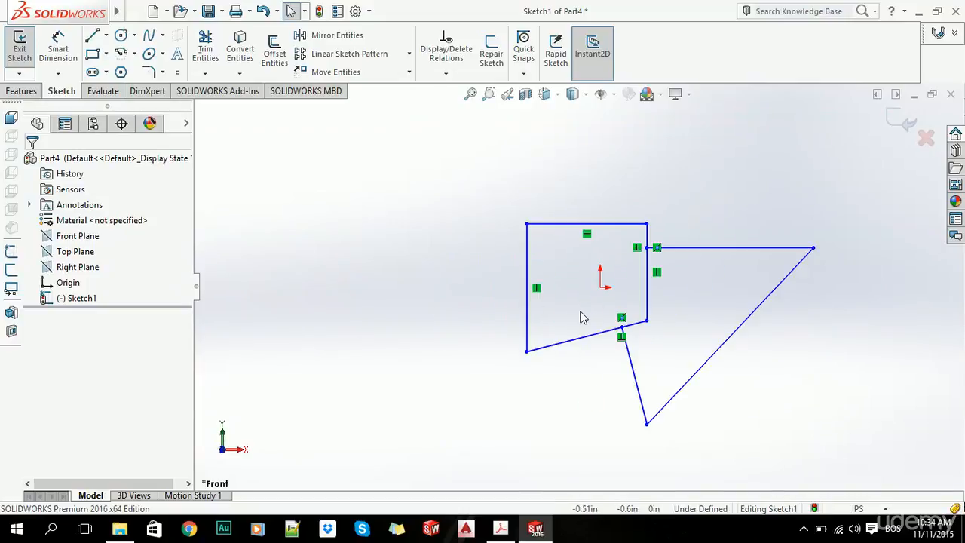
key("l")
left_click(528, 286)
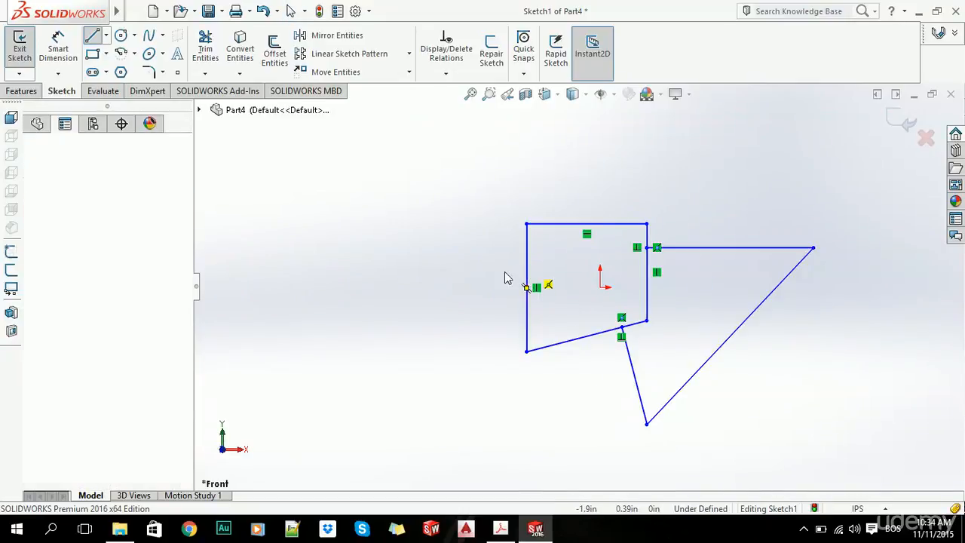
left_click(375, 271)
left_click(375, 386)
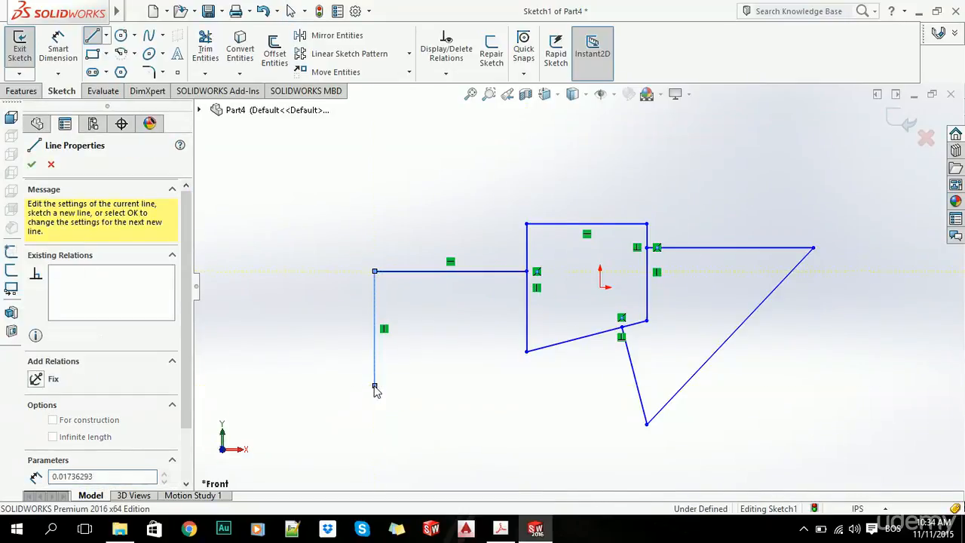
left_click(646, 424)
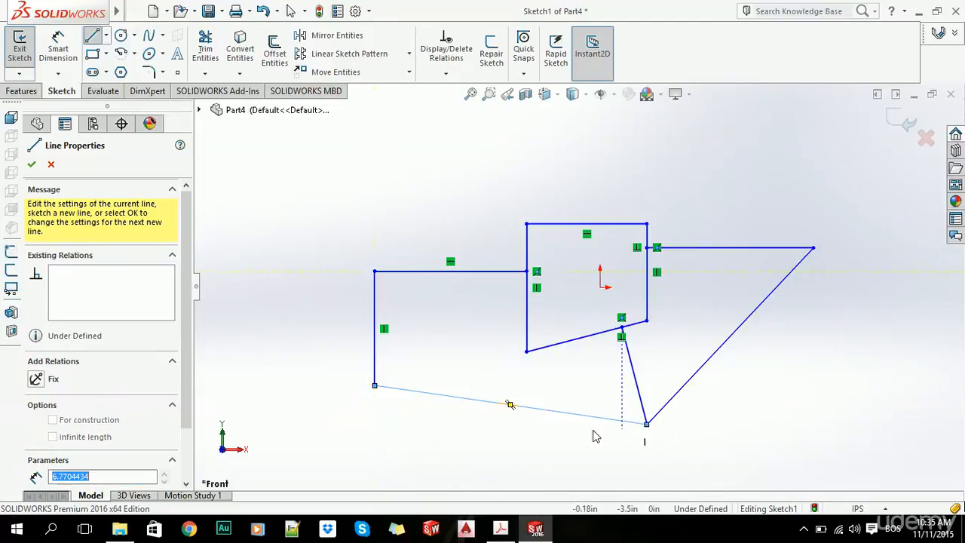
Add a Collinear relation between the left and right horizontal lines, and test it by moving the left line slightly
key("Escape")
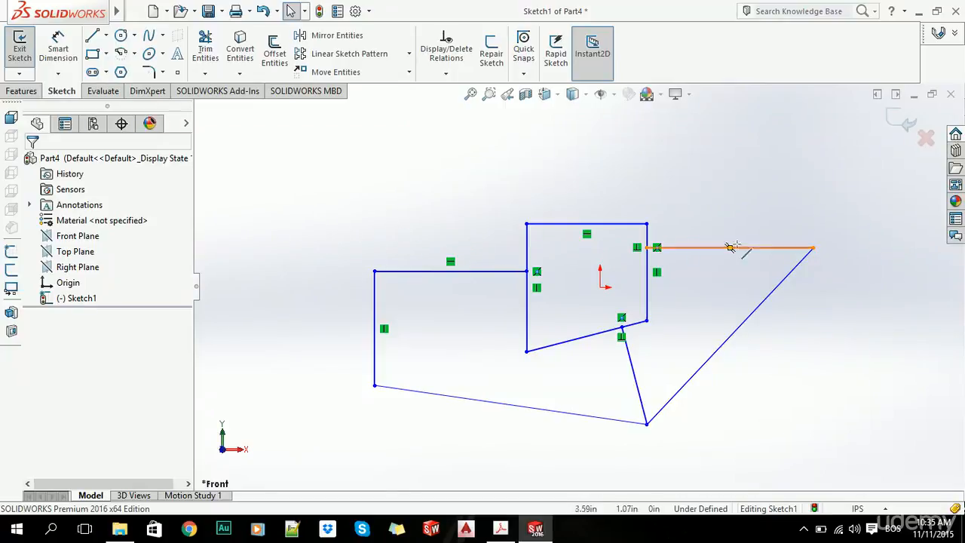
left_click(446, 273)
left_click(730, 248, "ctrl")
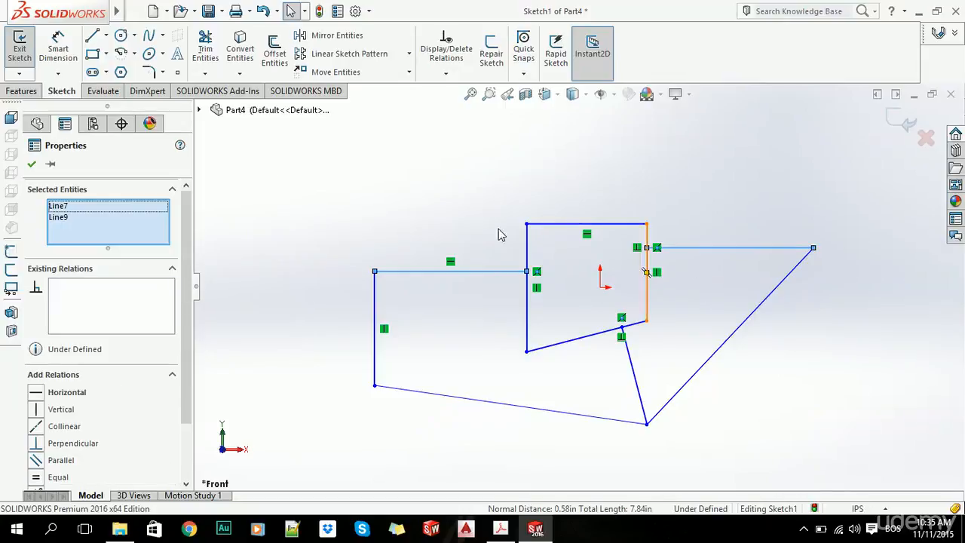
left_click(36, 427)
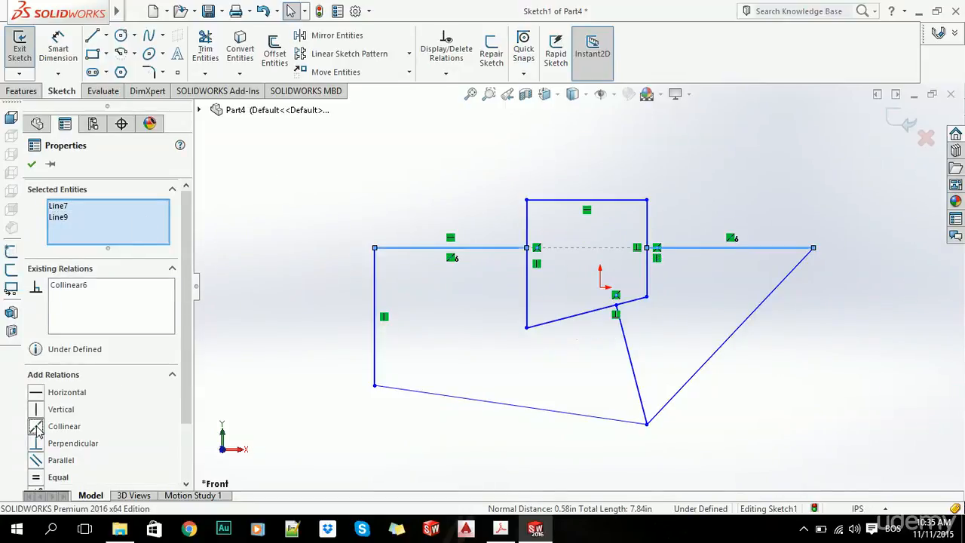
left_click(299, 258)
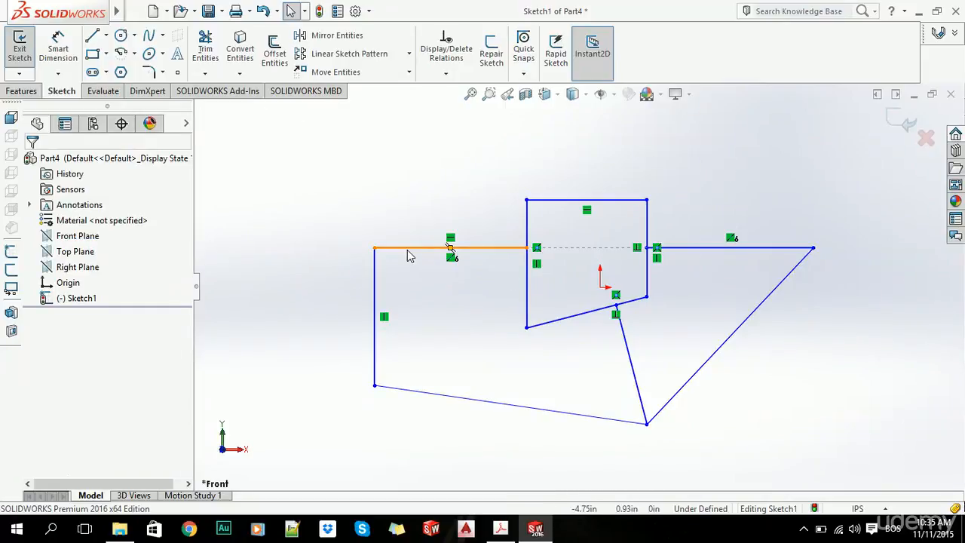
mouse_move(407, 249)
left_mouse_down()
mouse_move(407, 226)
mouse_move(409, 276)
mouse_move(412, 237)
mouse_move(414, 271)
mouse_move(409, 241)
mouse_move(394, 252)
left_mouse_up()
left_click(325, 224)
Sketch a separate slanted line about 6.87 in long at 45° outside the outline, alongside the right diagonal
scroll(327, 225, "up", 3)
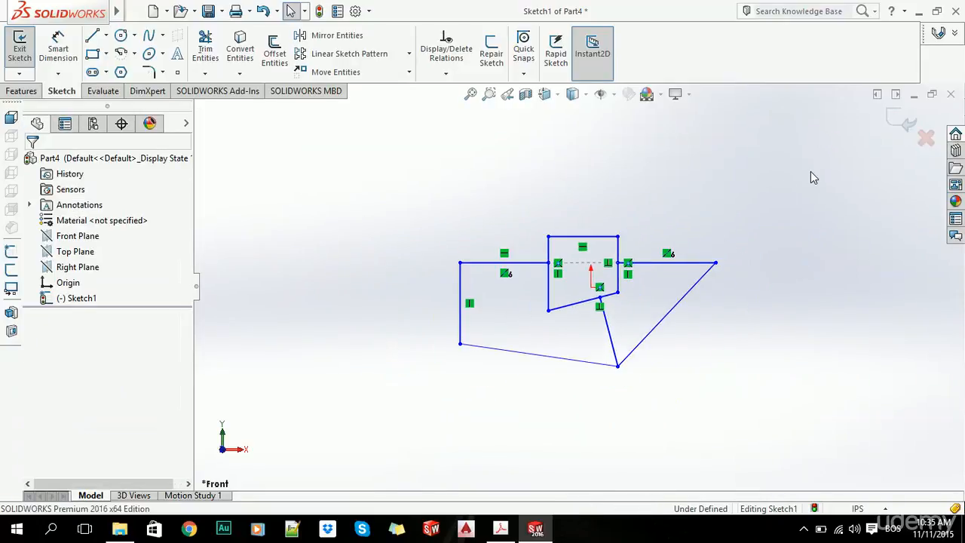
scroll(735, 302, "down", 2)
scroll(576, 288, "up", 2)
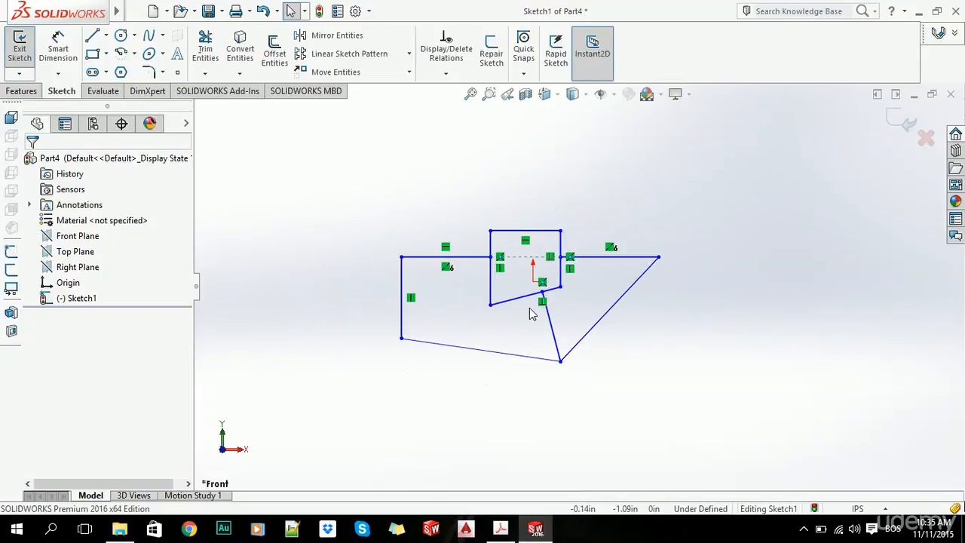
scroll(601, 336, "down", 2)
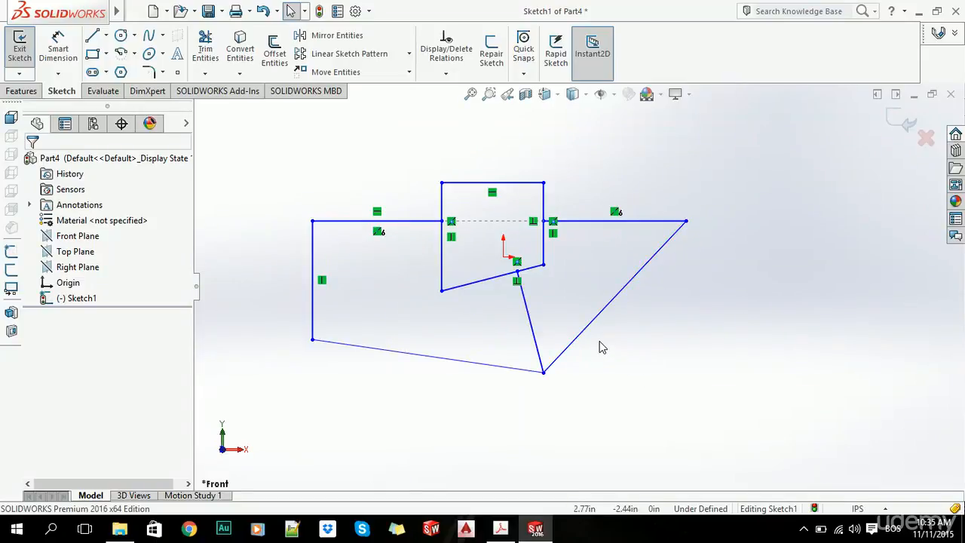
key("l")
left_click(595, 409)
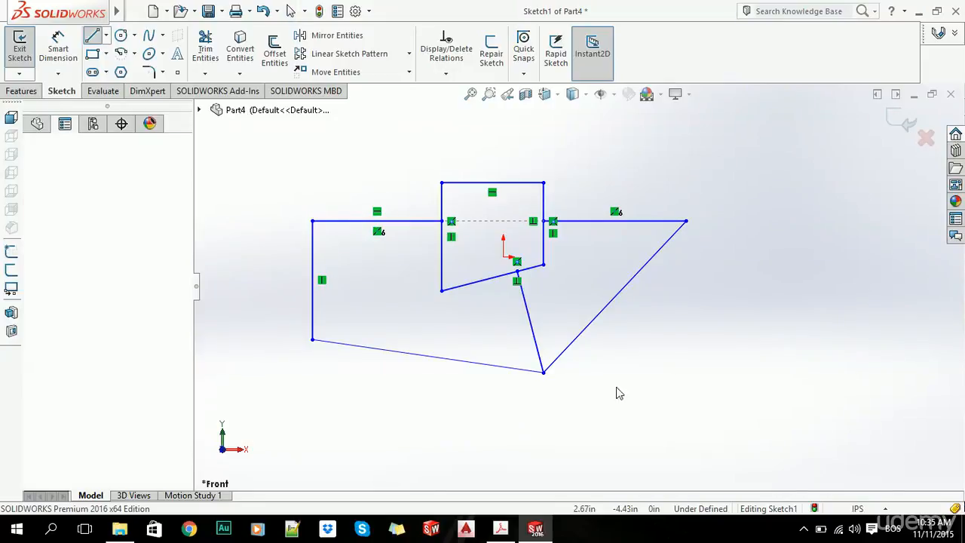
left_click(762, 245)
key("Escape")
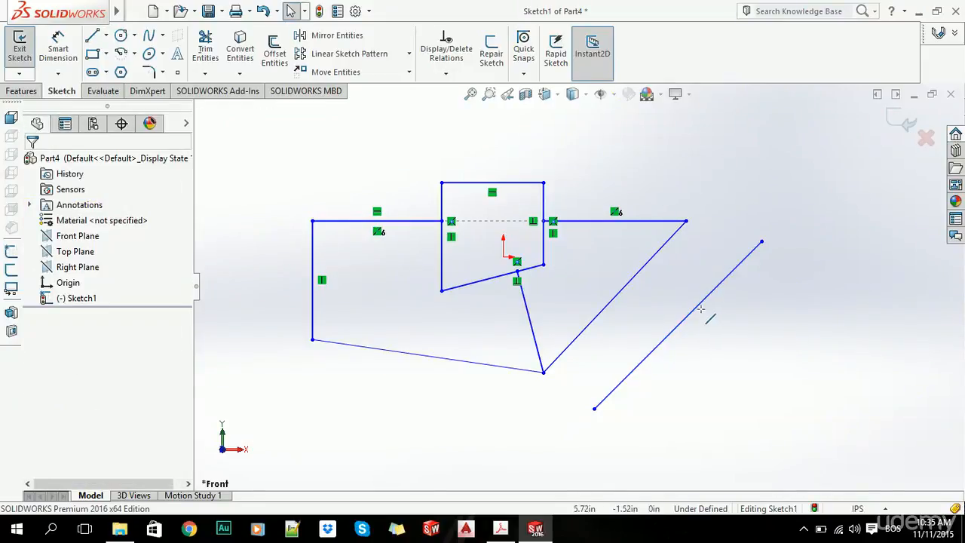
Make the separate slanted line parallel to the right diagonal, and move the diagonal's upper endpoint slightly upward
left_click(678, 325)
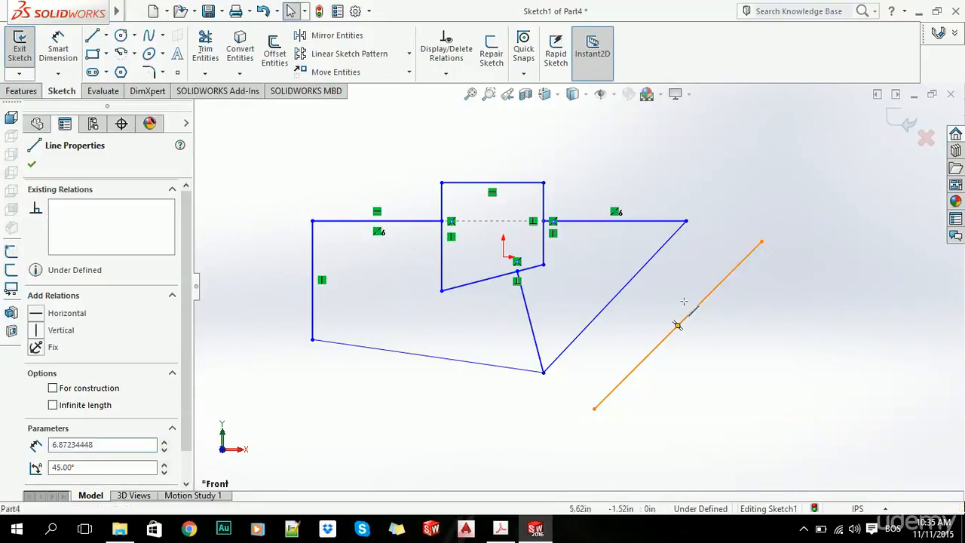
left_click(617, 295, "ctrl")
scroll(76, 336, "down", 3)
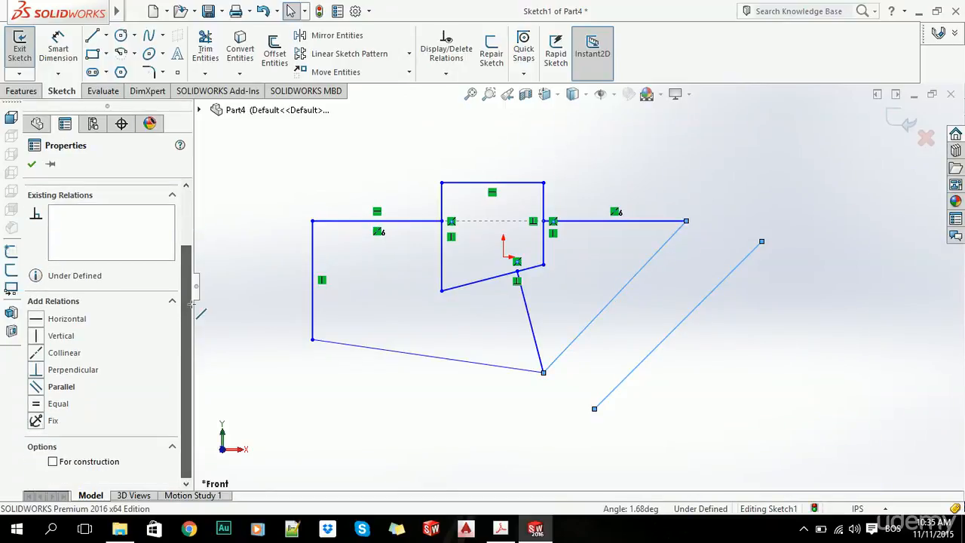
left_click(36, 387)
left_click(391, 415)
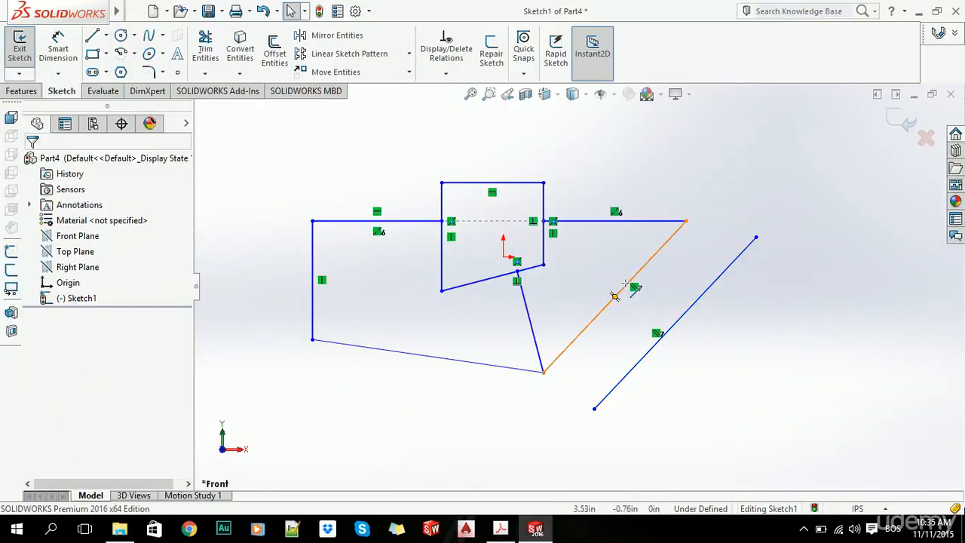
mouse_move(686, 220)
left_mouse_down()
mouse_move(638, 224)
mouse_move(694, 223)
mouse_move(686, 203)
left_mouse_up()
left_click(444, 479)
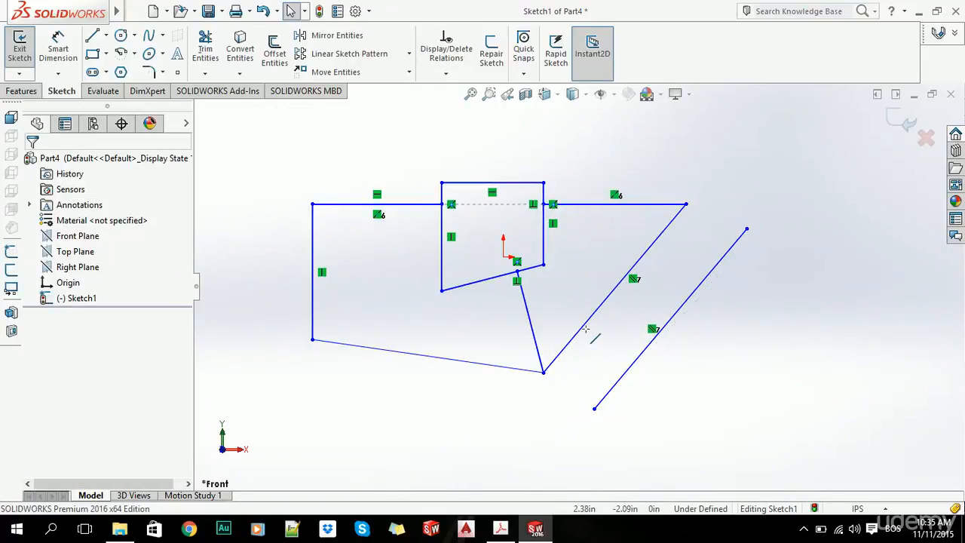
Add an Equal relation between the diagonal and its parallel line, and move the diagonal's upper endpoint slightly down and inward
left_click(578, 327)
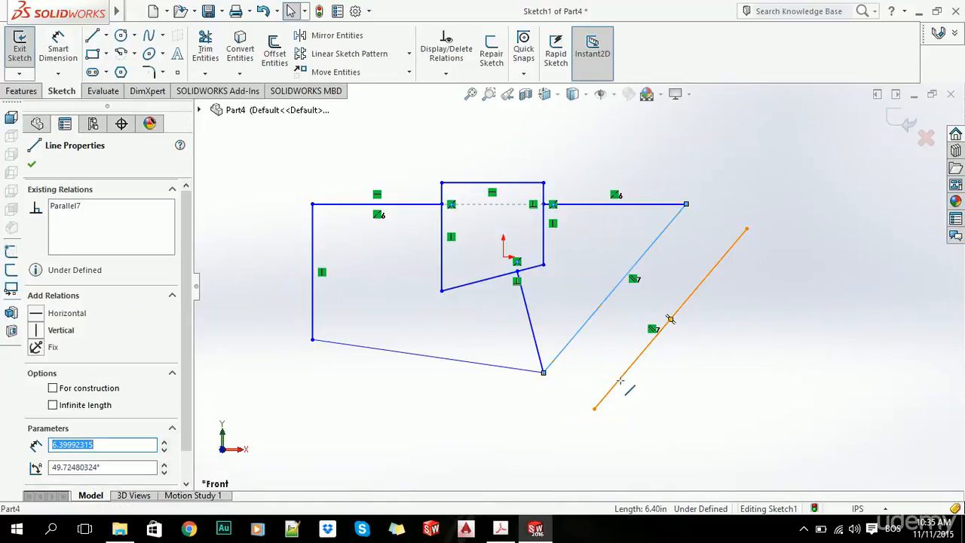
left_click(620, 380, "ctrl")
scroll(187, 272, "down", 2)
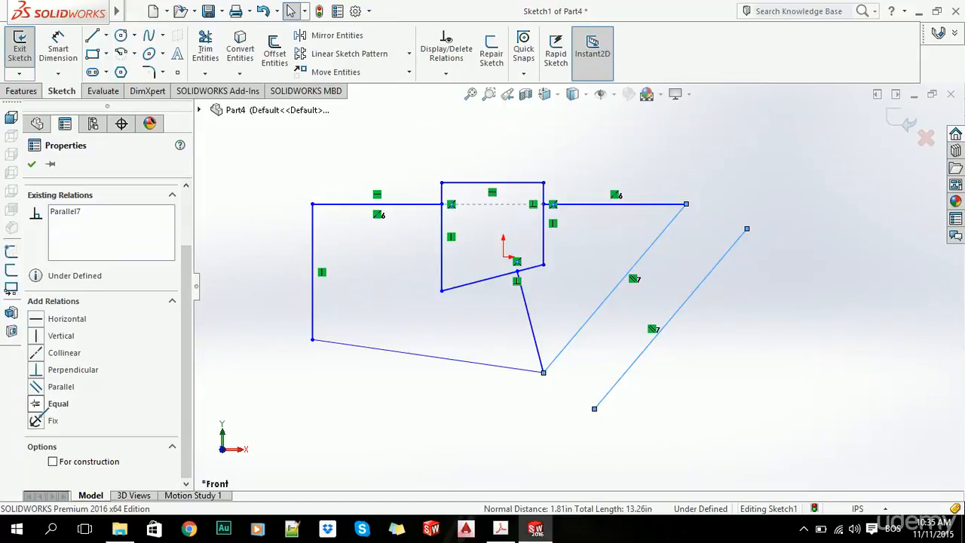
left_click(54, 404)
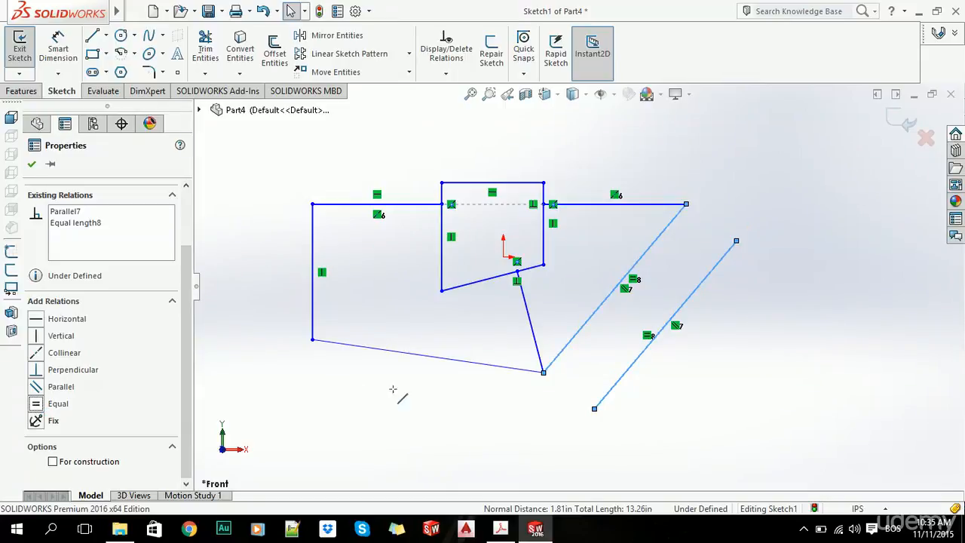
left_click(589, 370)
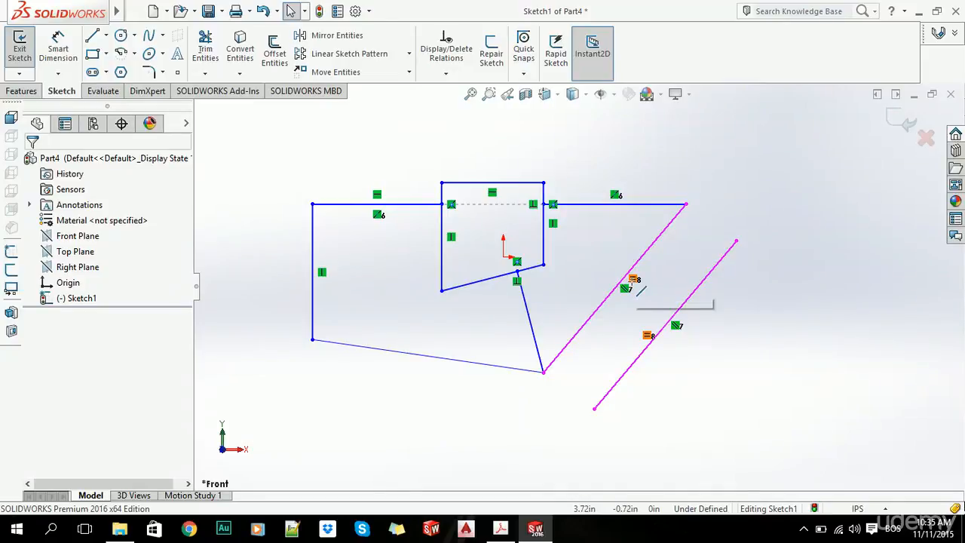
mouse_move(686, 203)
left_mouse_down()
mouse_move(634, 198)
mouse_move(652, 198)
mouse_move(684, 222)
mouse_move(673, 211)
left_mouse_up()
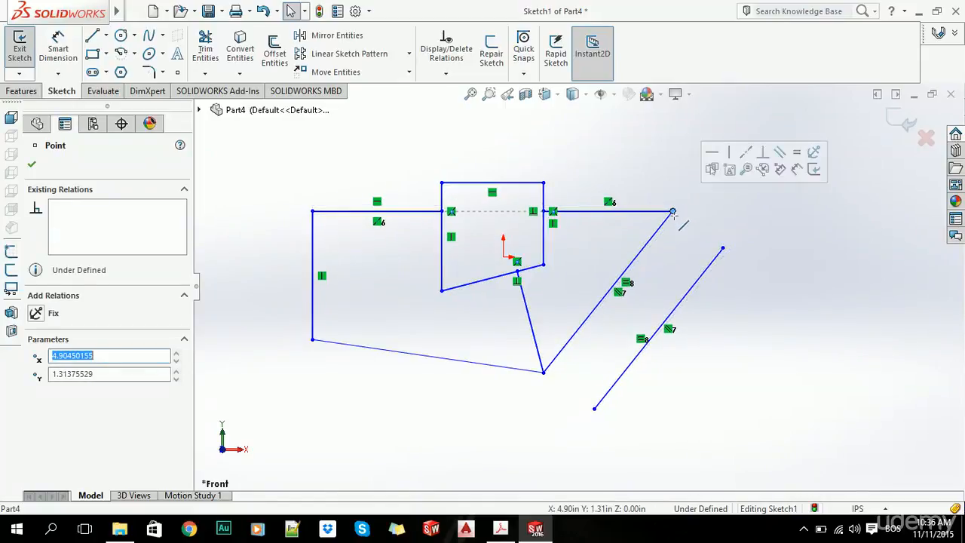
left_click(756, 353)
Sketch another slanted line about 7.42 in long in the empty area above the right horizontal line
scroll(670, 319, "up", 4)
scroll(605, 249, "down", 2)
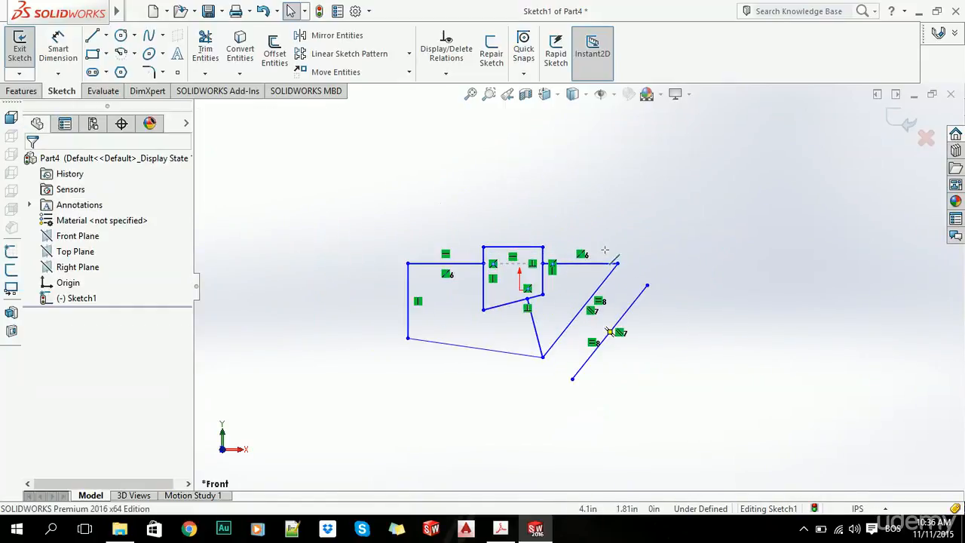
scroll(663, 291, "up", 3)
scroll(628, 257, "down", 3)
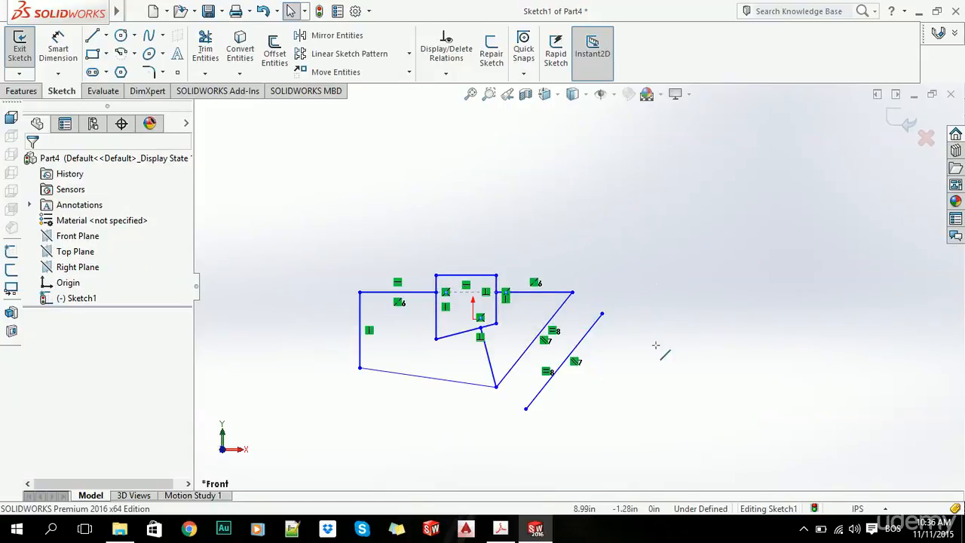
left_click(92, 35)
left_click(562, 249)
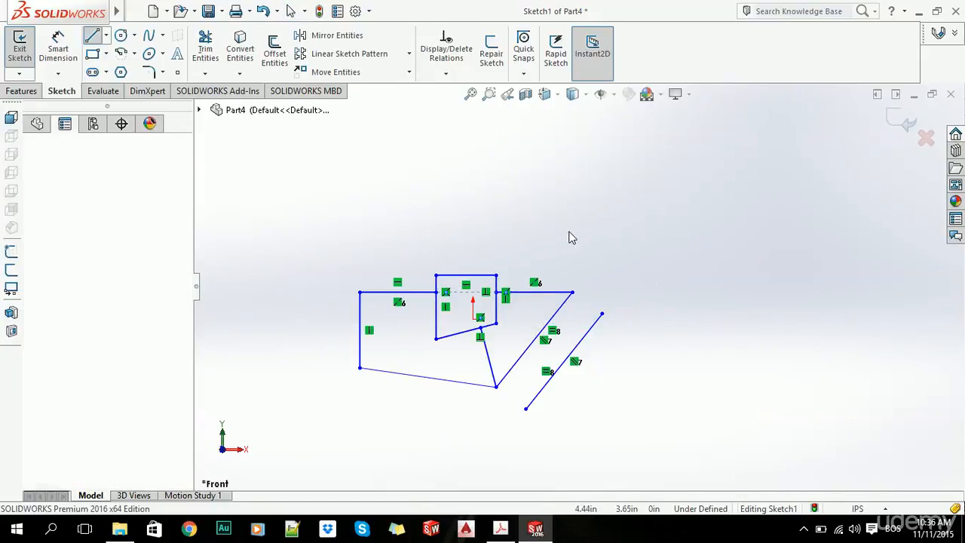
left_click(674, 146)
key("Escape")
scroll(592, 270, "down", 1)
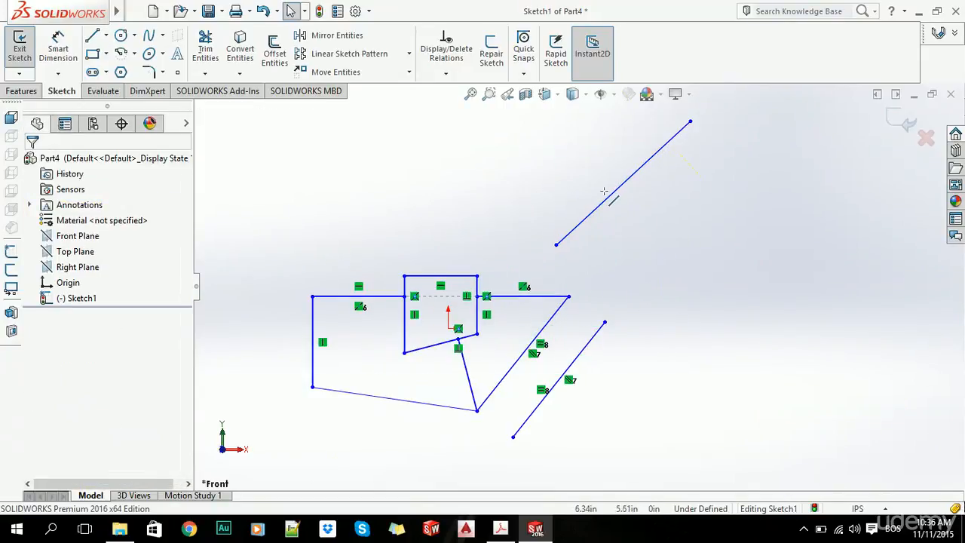
Add a Parallel relation between the new upper line and the separate slanted line beside the diagonal
left_click(622, 183)
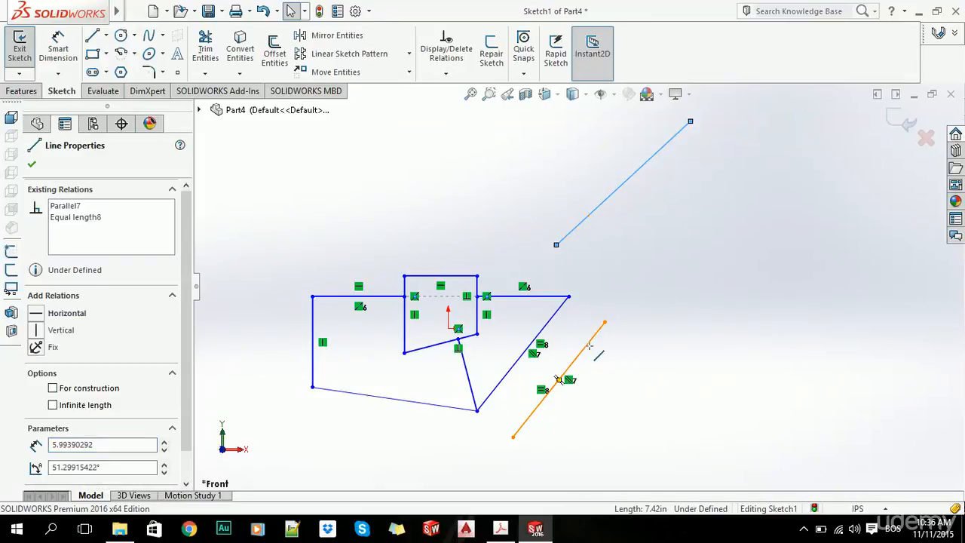
left_click(558, 379, "ctrl")
left_click(662, 330)
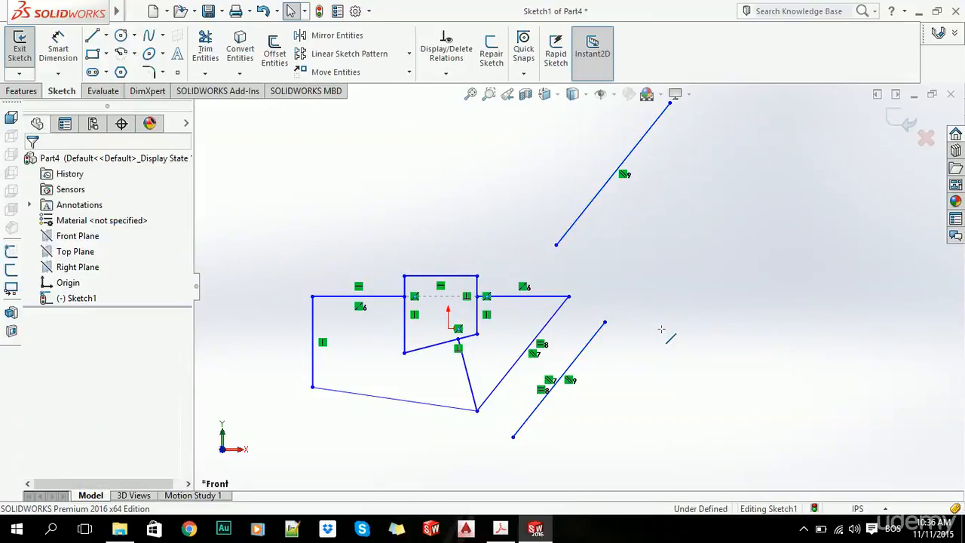
Add a Coincident relation between the upper slanted line's lower endpoint and the right horizontal line
scroll(657, 302, "up", 2)
scroll(650, 255, "down", 3)
scroll(505, 320, "up", 3)
scroll(498, 326, "down", 3)
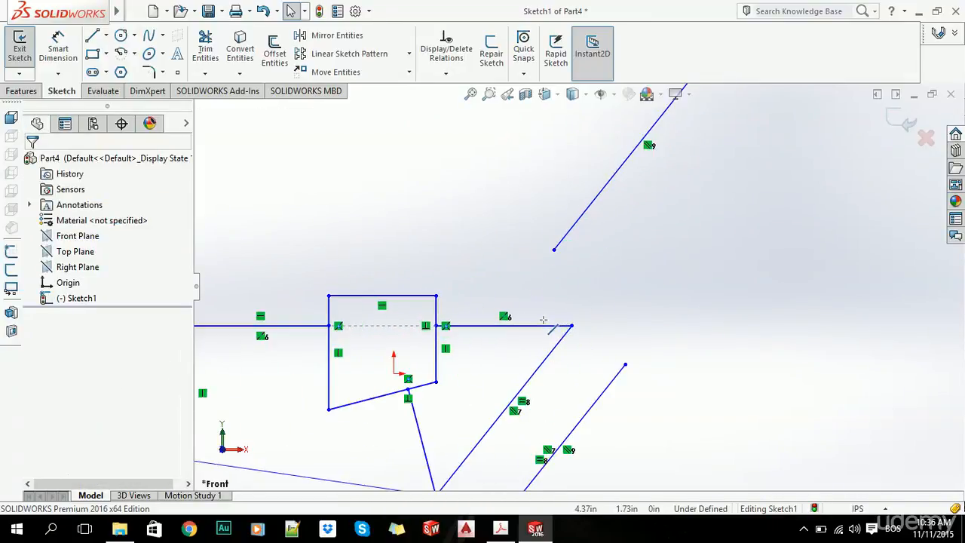
scroll(520, 332, "up", 3)
scroll(526, 328, "down", 2)
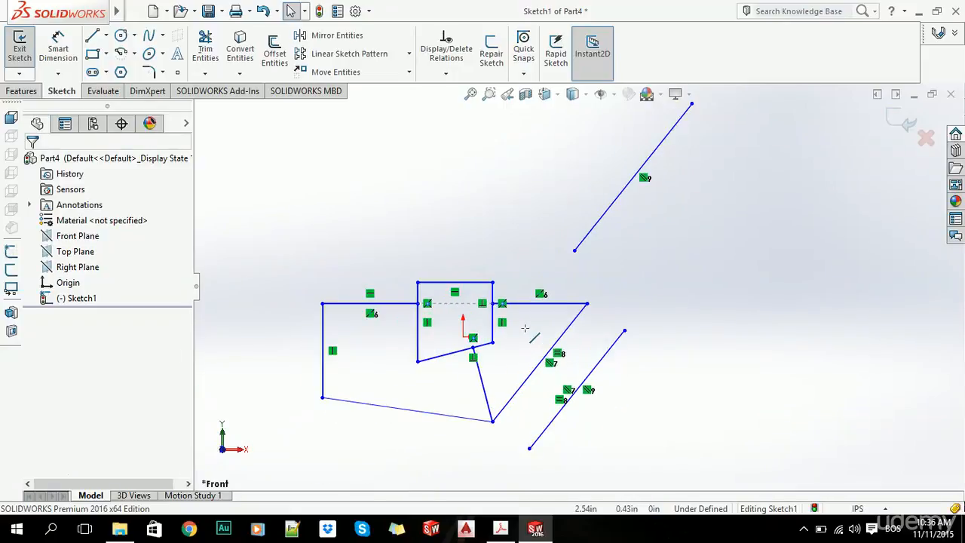
left_click(575, 251)
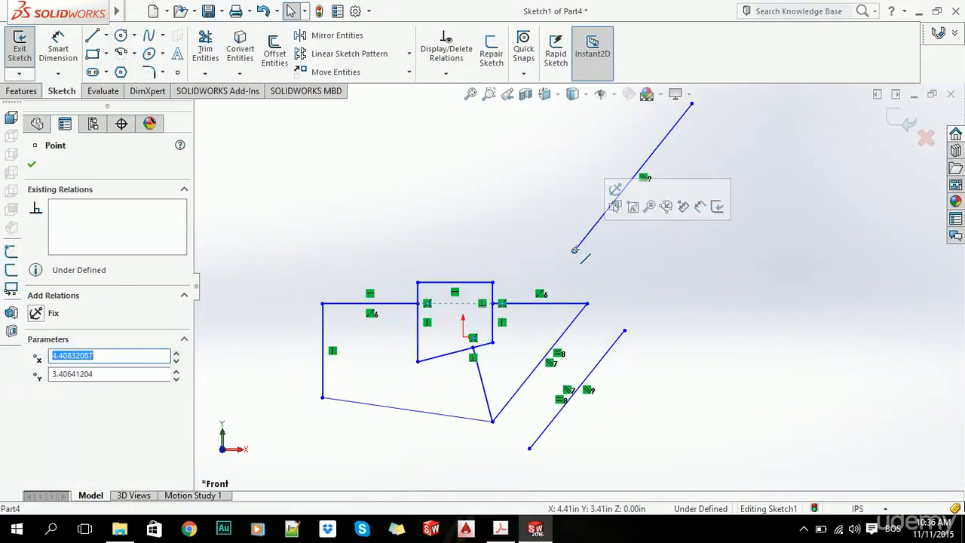
scroll(648, 273, "down", 2)
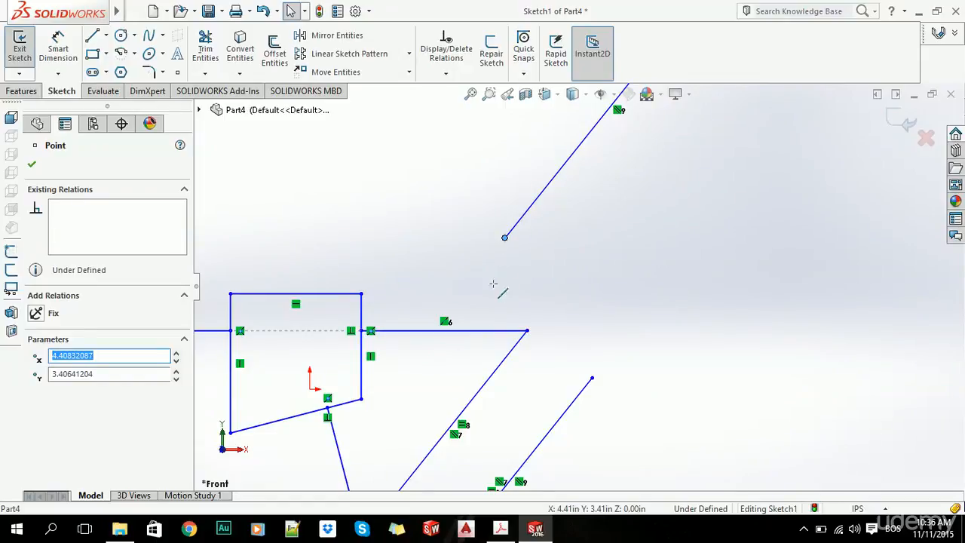
left_click(484, 333, "ctrl")
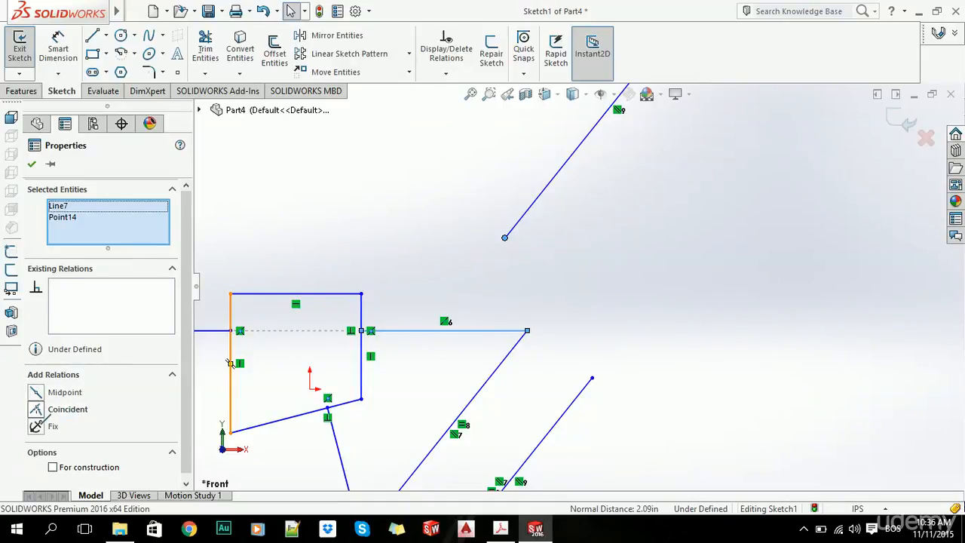
left_click(57, 409)
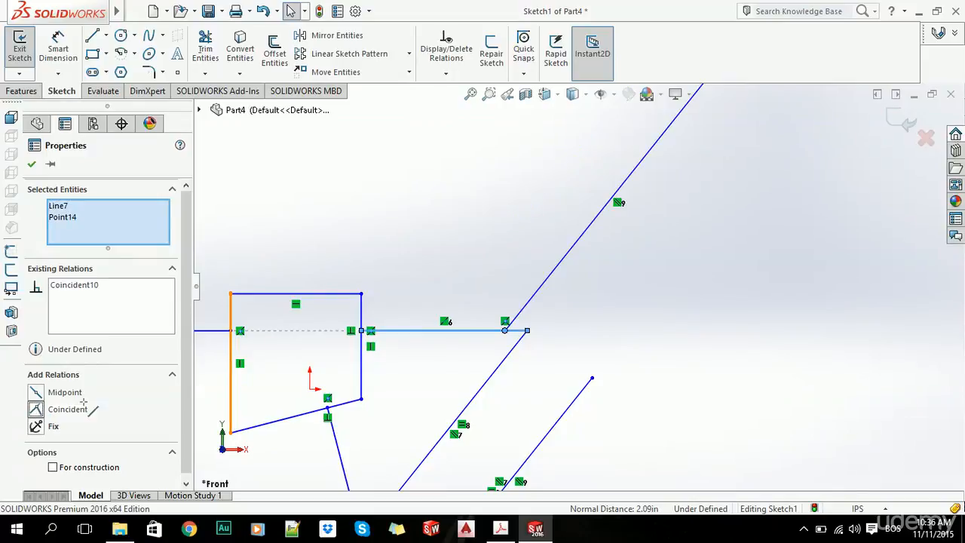
scroll(746, 295, "up", 3)
scroll(664, 300, "down", 2)
left_click(638, 307)
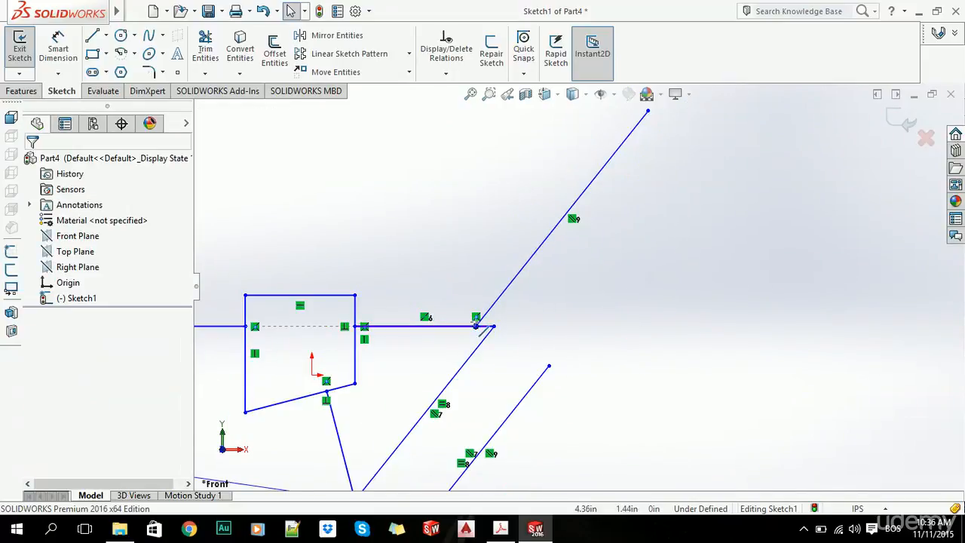
Test moving the coincident endpoint along the right horizontal line, and undo both the move and the Coincident relation
mouse_move(476, 325)
left_mouse_down()
mouse_move(452, 324)
mouse_move(467, 325)
mouse_move(461, 322)
left_mouse_up()
left_click(758, 321)
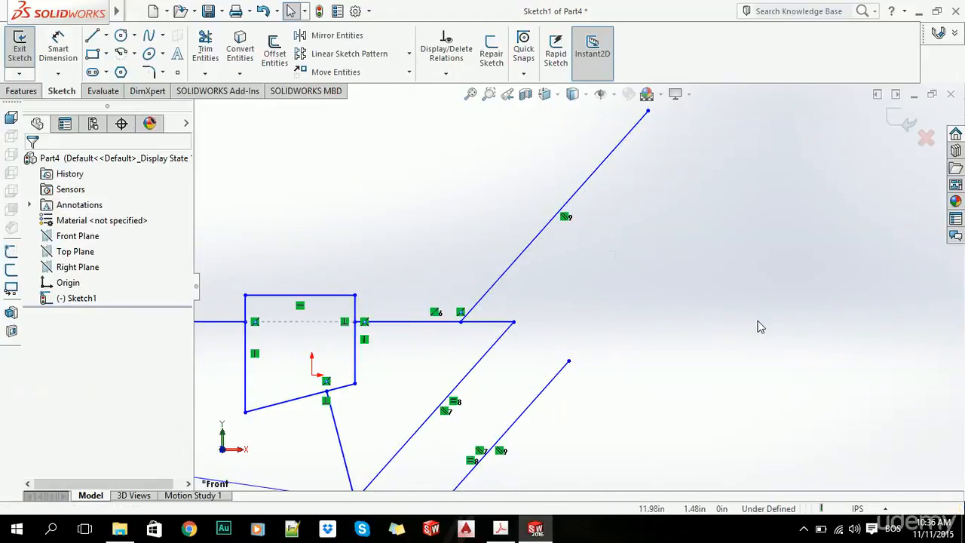
key("ctrl+z")
key("ctrl+z")
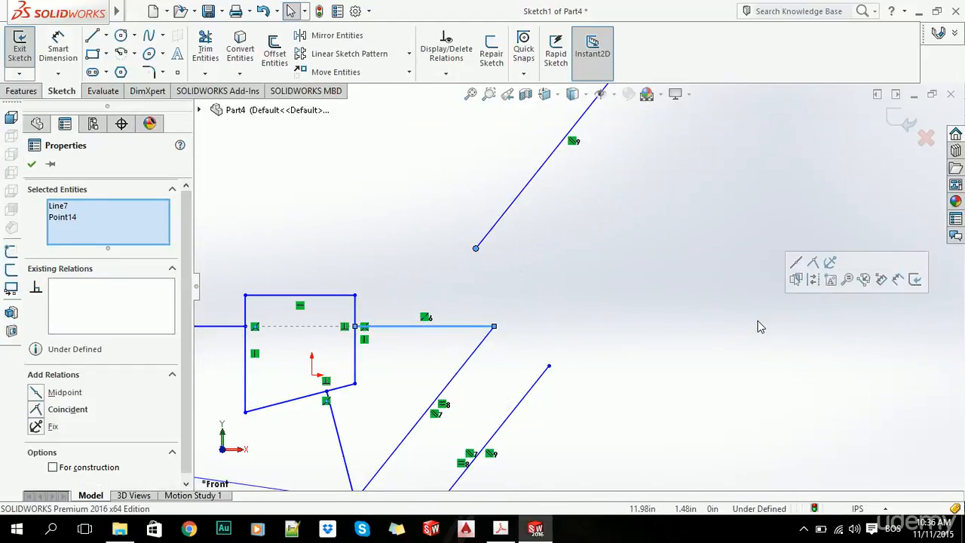
Add a Midpoint relation between the upper slanted line's lower endpoint and the right horizontal line
left_click(757, 321)
left_click(477, 249)
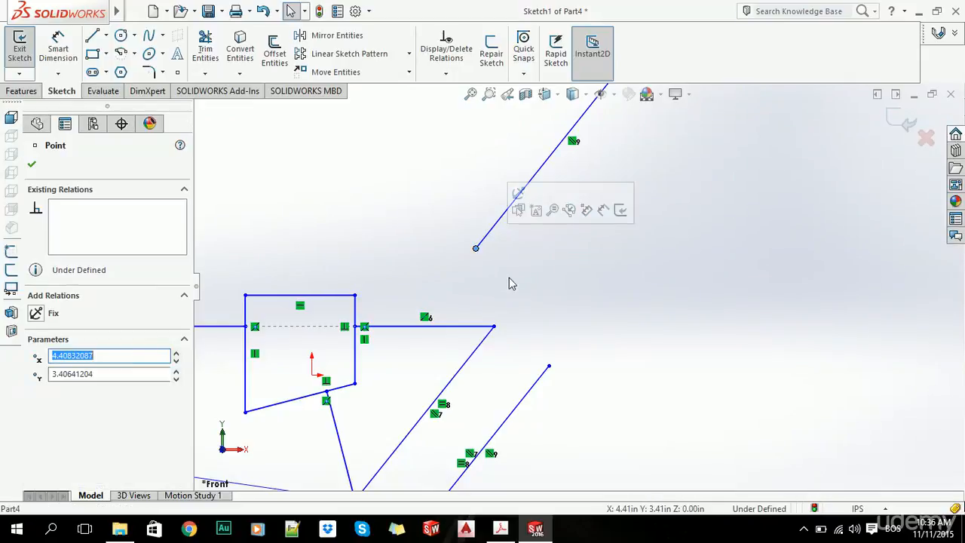
left_click(463, 328, "ctrl")
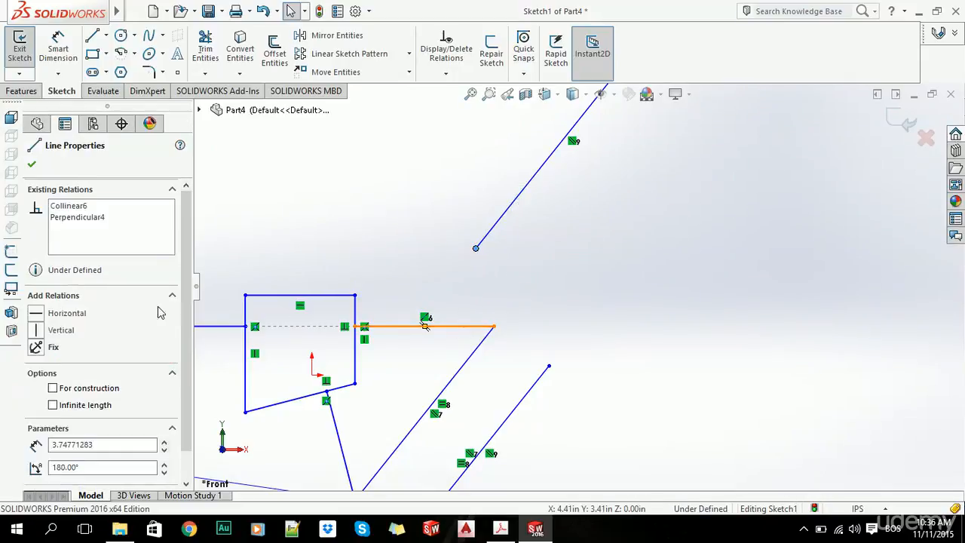
left_click(36, 393)
left_click(530, 340)
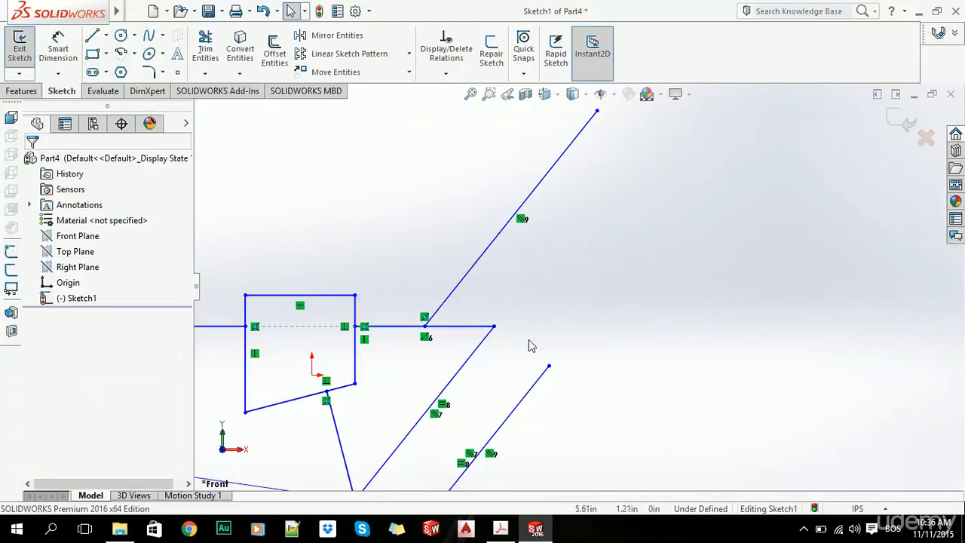
scroll(520, 332, "up", 3)
scroll(497, 316, "down", 3)
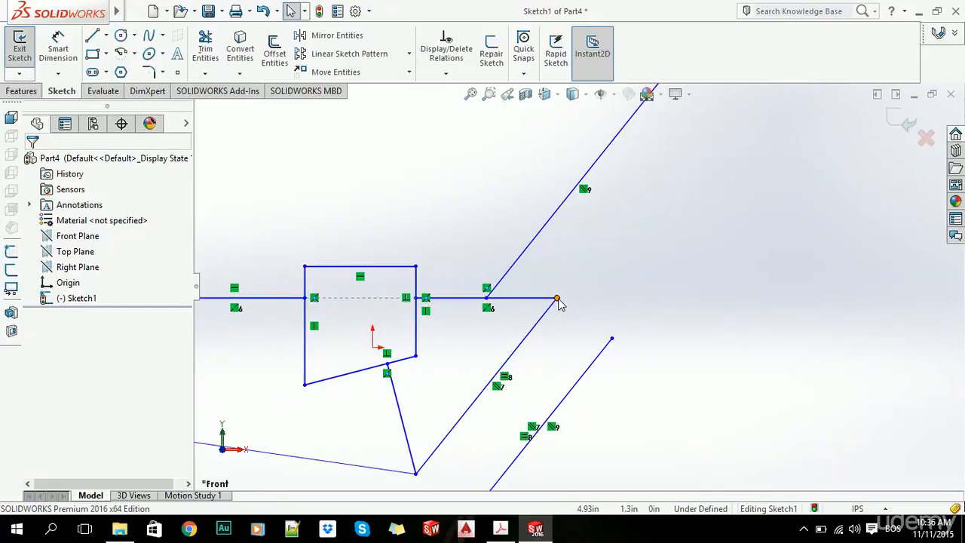
Test the Midpoint relation by moving the right horizontal line's outer corner and the upper slanted line's top endpoint
mouse_move(557, 299)
left_mouse_down()
mouse_move(608, 295)
mouse_move(565, 286)
mouse_move(572, 279)
mouse_move(586, 291)
mouse_move(577, 285)
left_mouse_up()
left_click(757, 315)
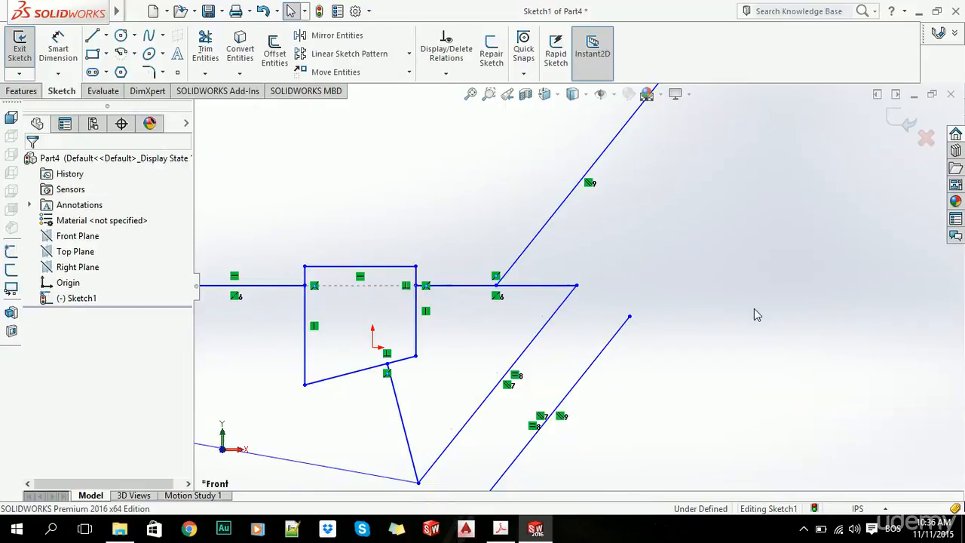
scroll(629, 321, "up", 3)
mouse_move(626, 170)
left_mouse_down()
mouse_move(604, 170)
mouse_move(612, 213)
mouse_move(603, 184)
left_mouse_up()
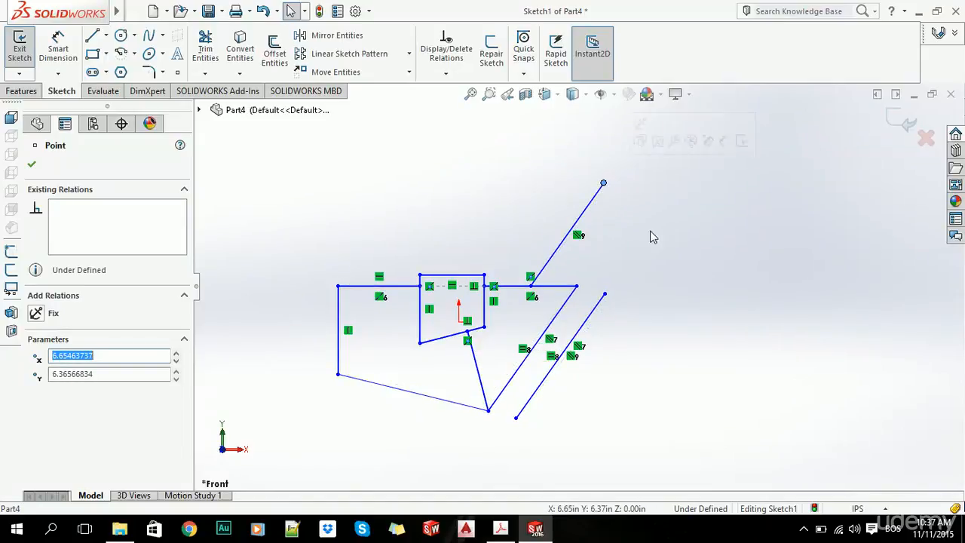
left_click(689, 280)
Delete all entities in the sketch
scroll(615, 289, "up", 3)
scroll(543, 313, "down", 2)
left_click_drag(700, 146, 303, 415)
key("Delete")
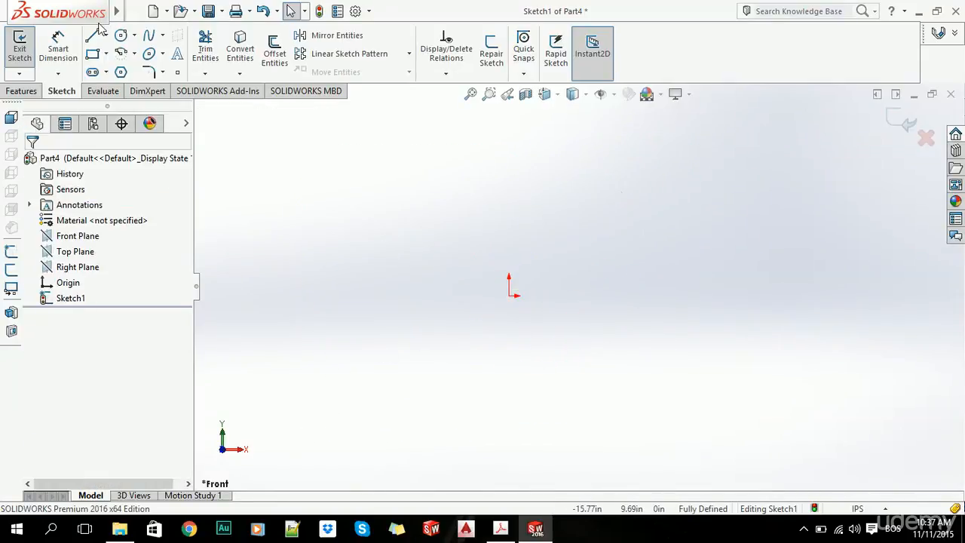
Sketch a vertical centerline running upward from the origin
left_click(107, 35)
left_click(121, 67)
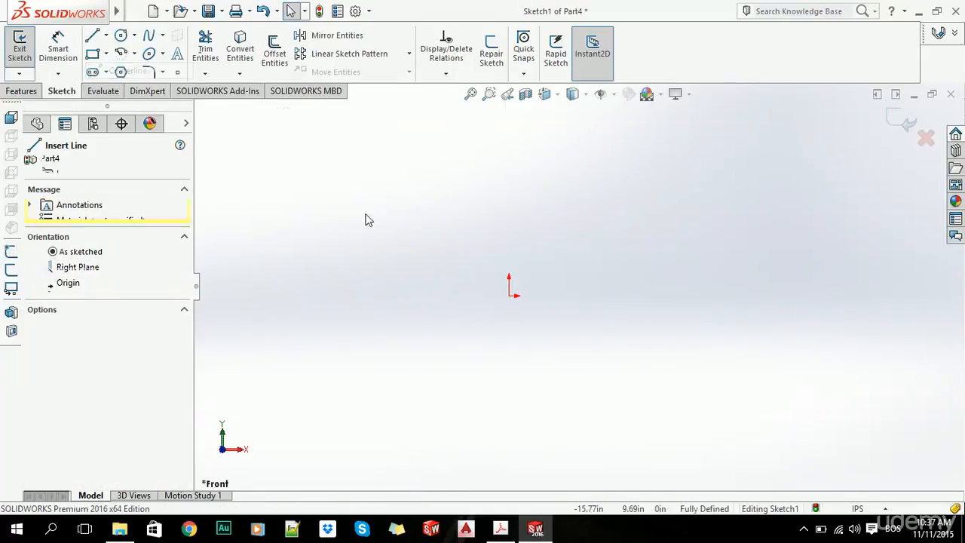
left_click(510, 296)
left_click(509, 158)
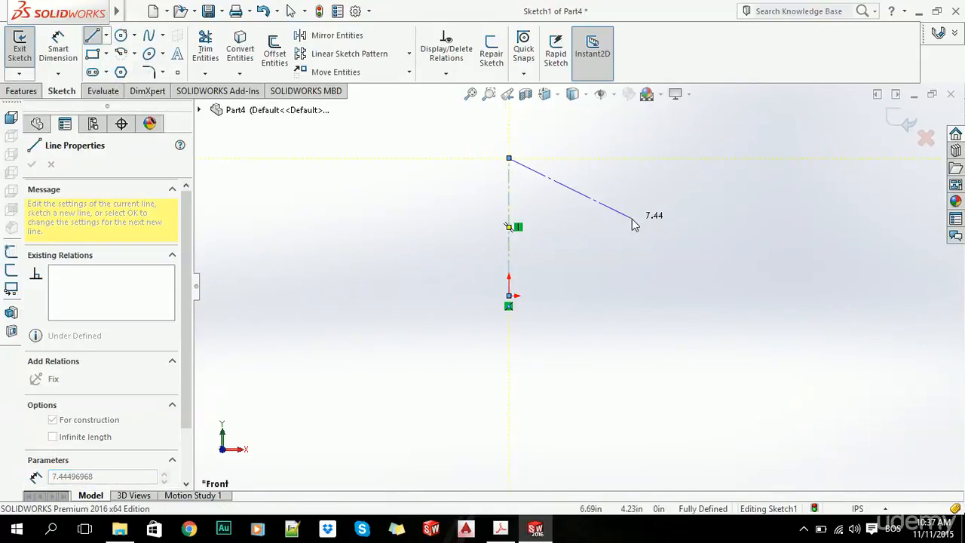
key("Escape")
Sketch a vertical line about 4.24 in long to the left of the centerline
scroll(626, 217, "down", 2)
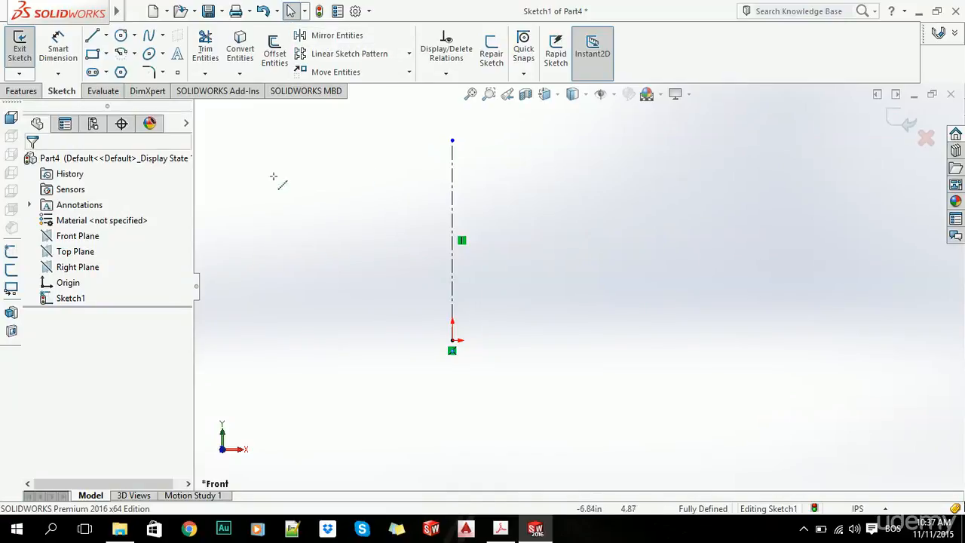
key("l")
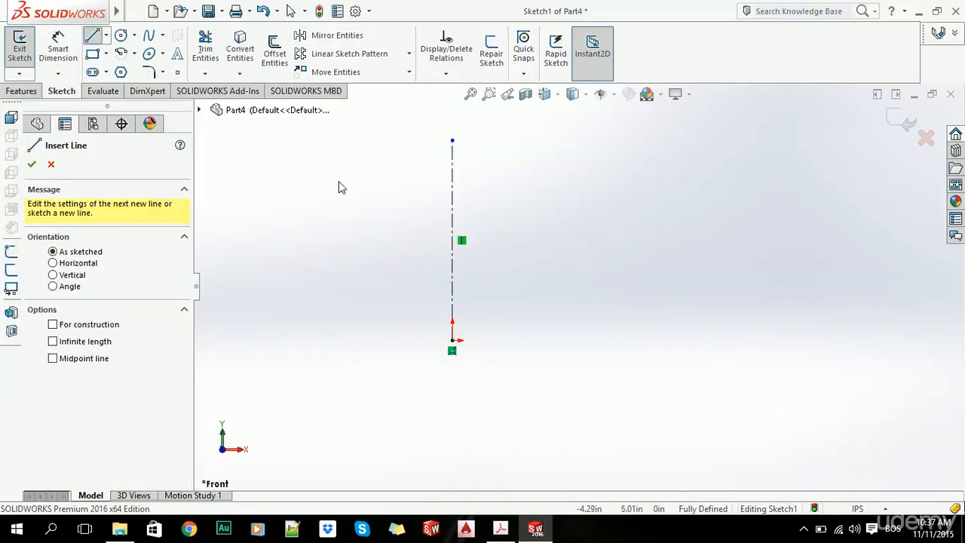
left_click(342, 184)
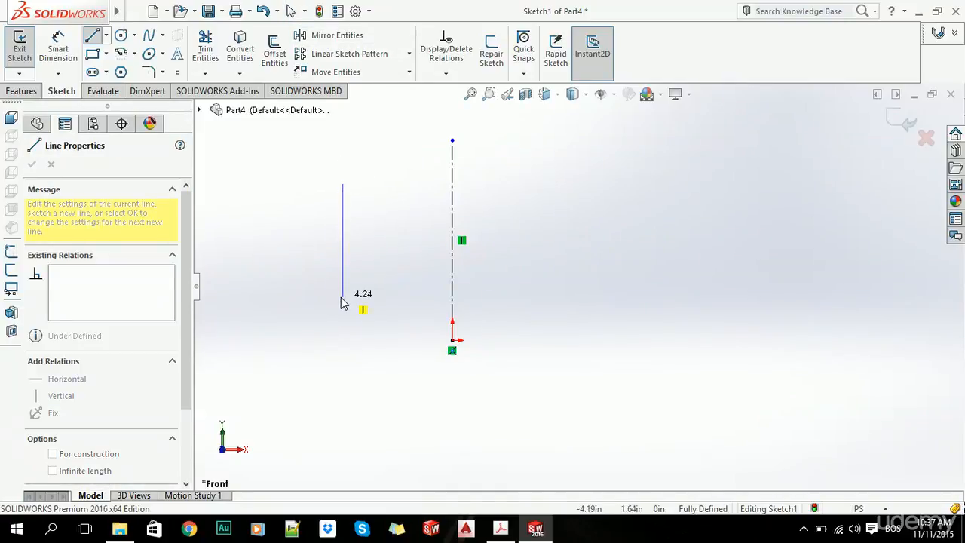
left_click(343, 296)
key("Escape")
Sketch a line about 2.6 in long to the right of the centerline and give it a Vertical relation
key("l")
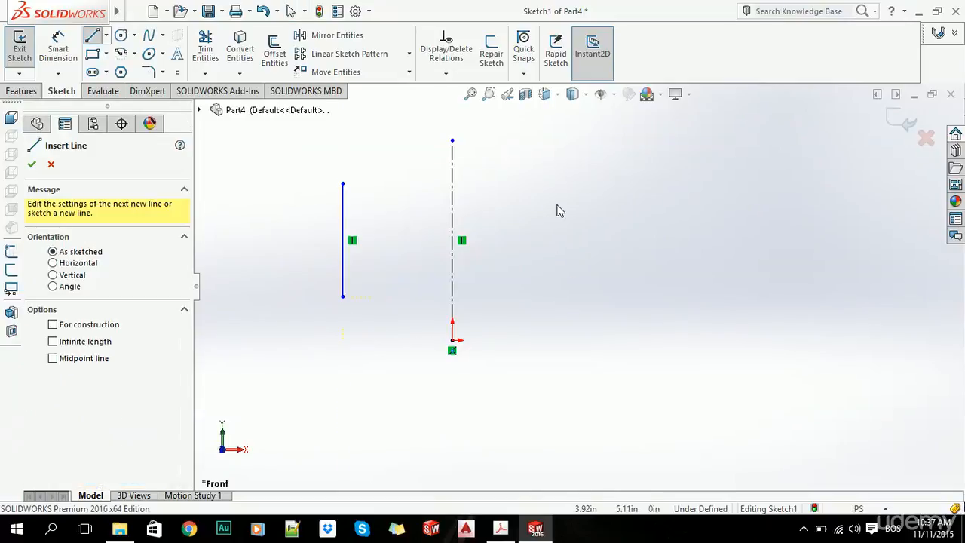
left_click(557, 204)
left_click(561, 273)
key("Escape")
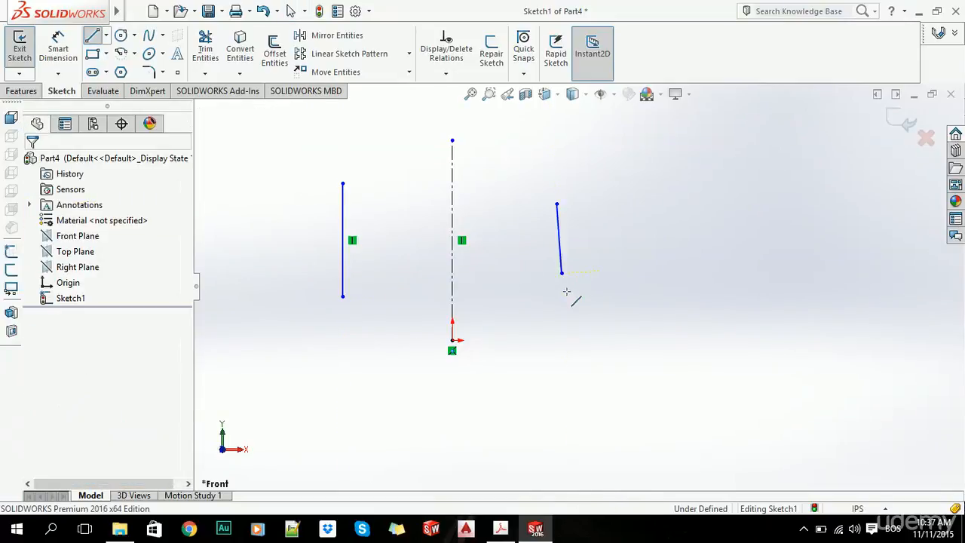
left_click(558, 239)
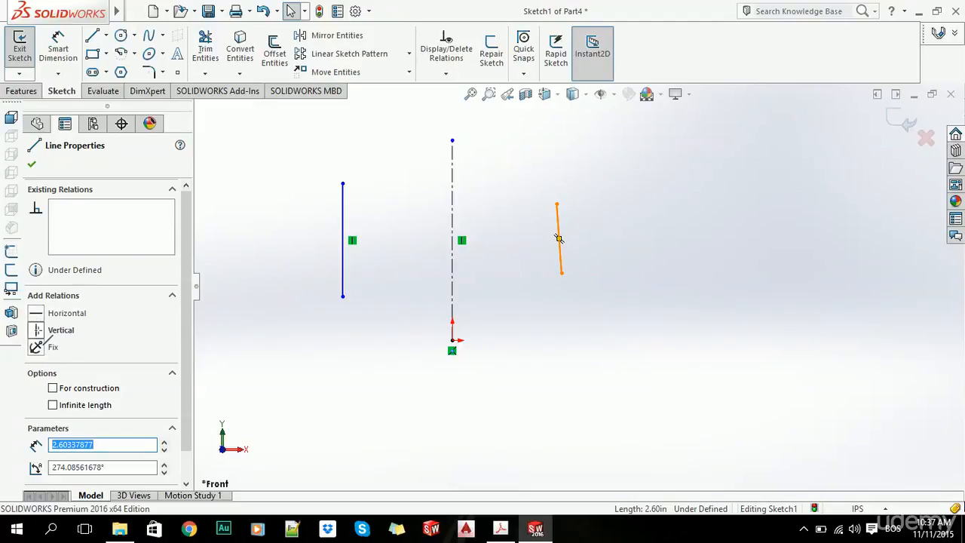
left_click(38, 330)
left_click(361, 362)
Add a Symmetric relation between the two vertical lines about the centerline
left_click(343, 211)
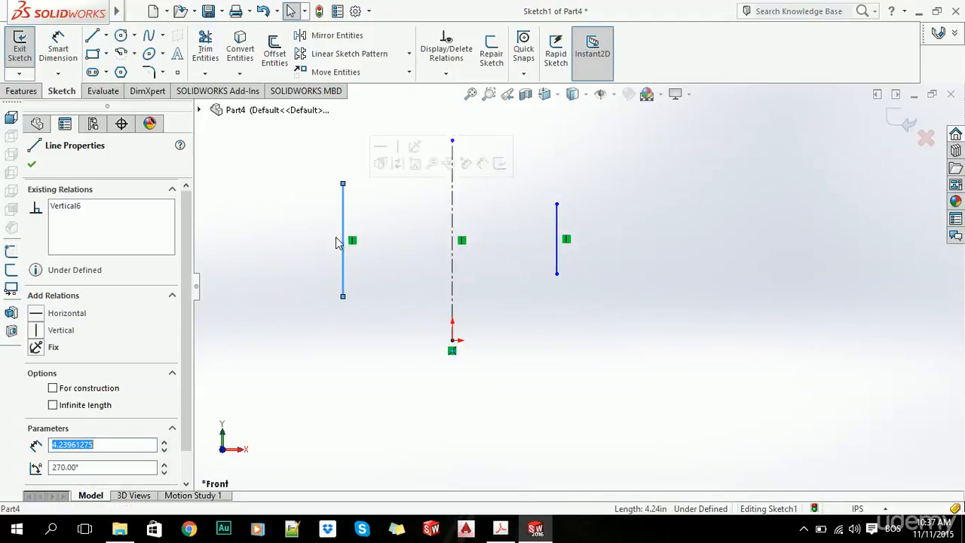
left_click(453, 193, "ctrl")
left_click(557, 224, "ctrl")
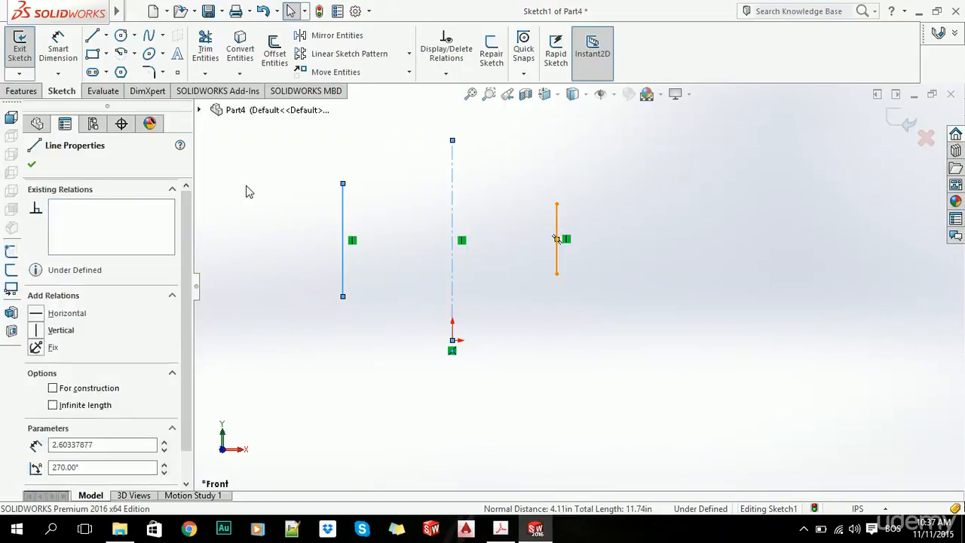
scroll(176, 277, "down", 3)
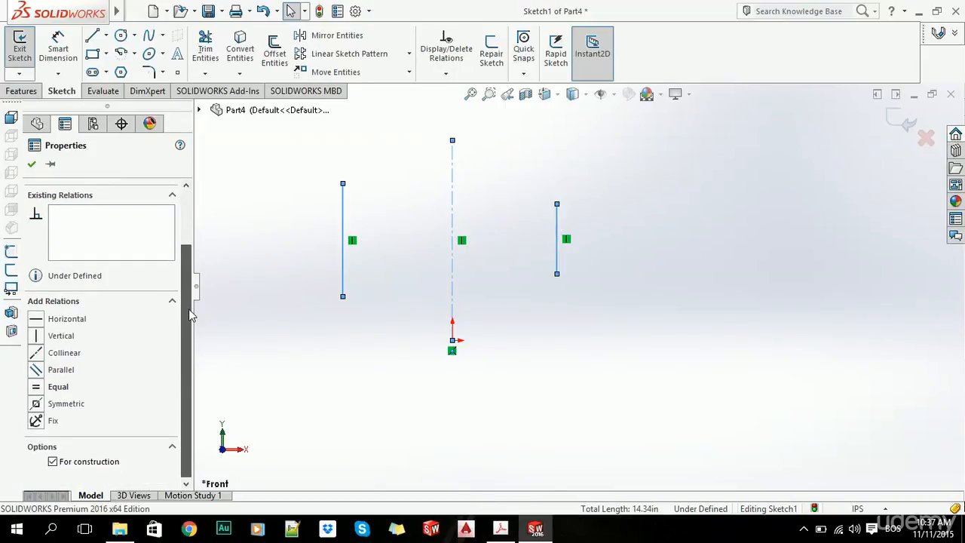
left_click(36, 404)
left_click(377, 387)
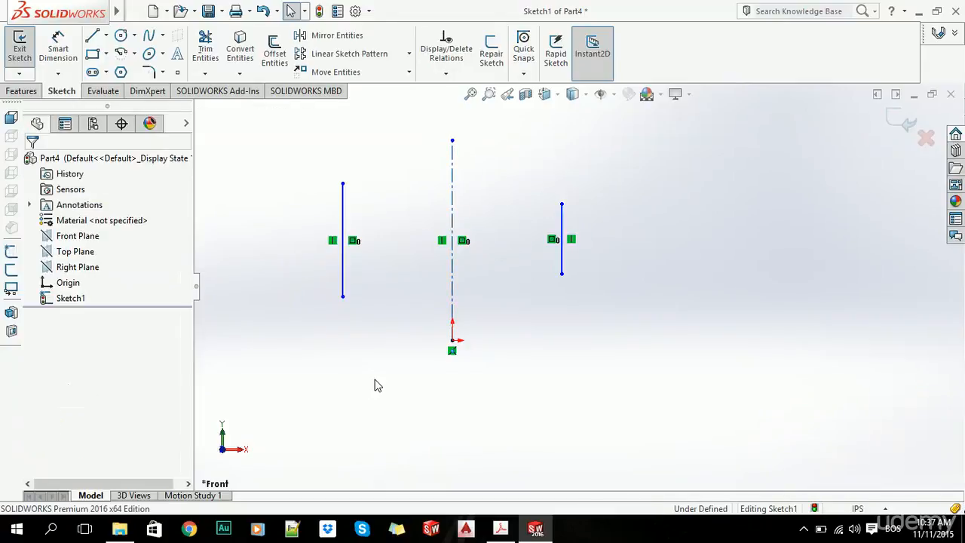
Test the symmetry by moving the left line's upper endpoint toward the centerline, to about X -1.83 in, Y 5.11 in
left_click(344, 212)
left_click_drag(343, 211, 404, 205)
left_click(334, 258)
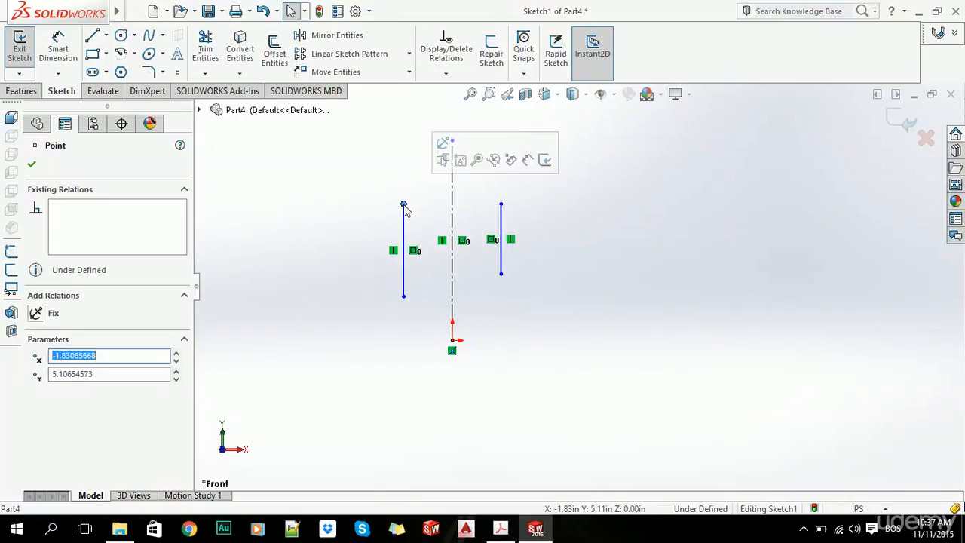
left_click(327, 255)
Add a Horizontal relation between the upper endpoints of the two vertical lines
scroll(361, 217, "down", 2)
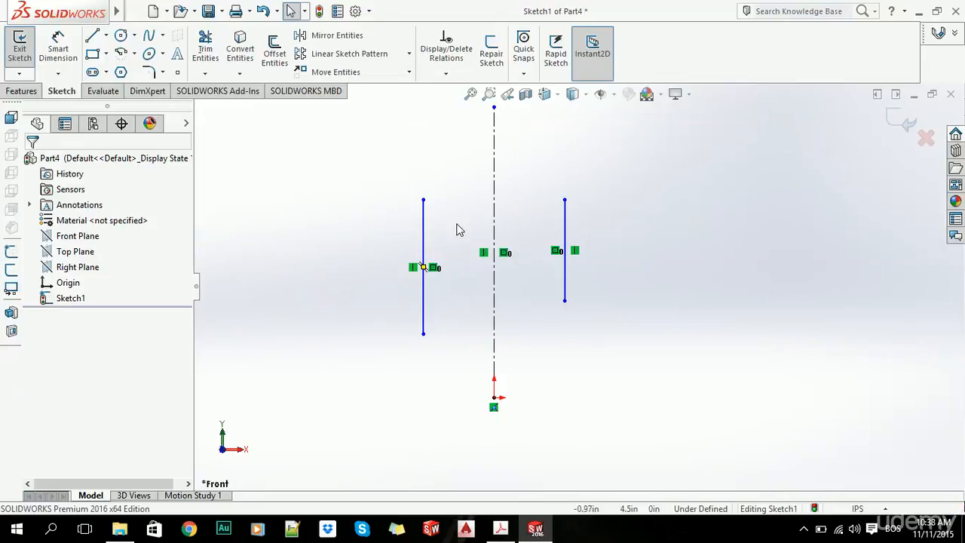
left_click(424, 200)
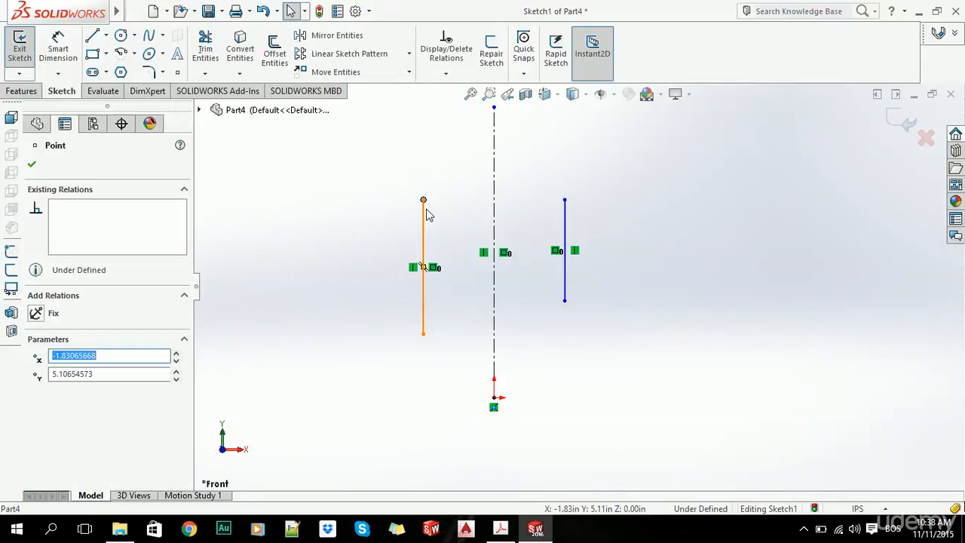
left_click(565, 200, "ctrl")
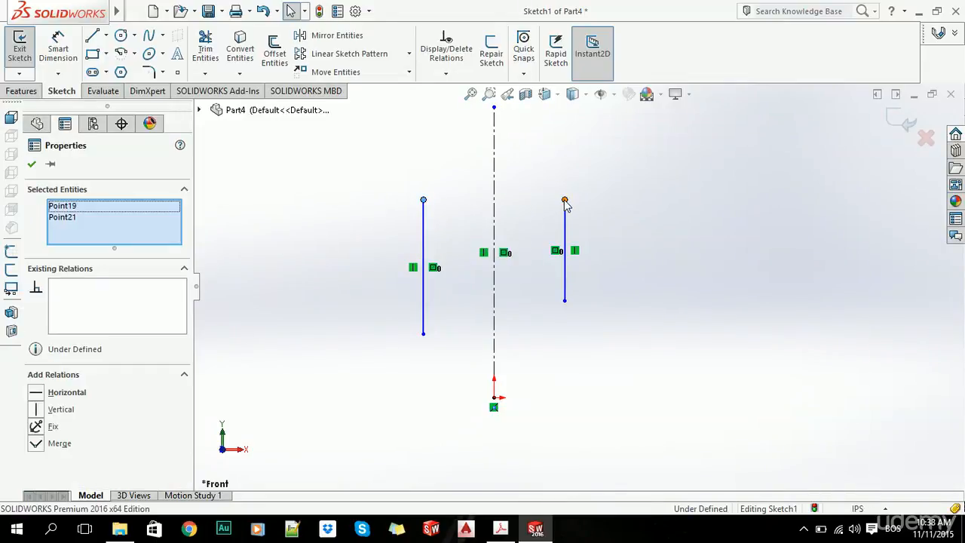
left_click(39, 393)
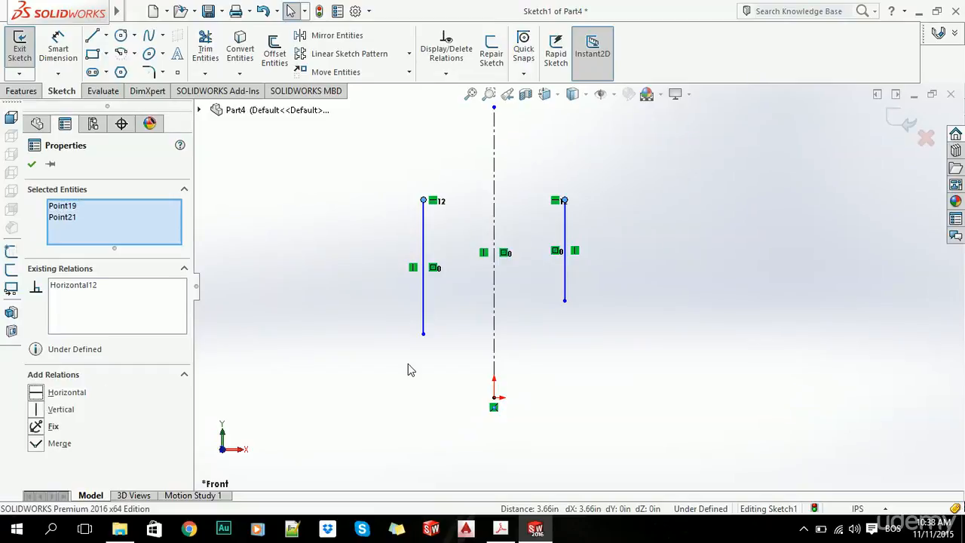
left_click(426, 351)
Add a Horizontal relation between the lower endpoints of the two vertical lines
left_click(425, 335)
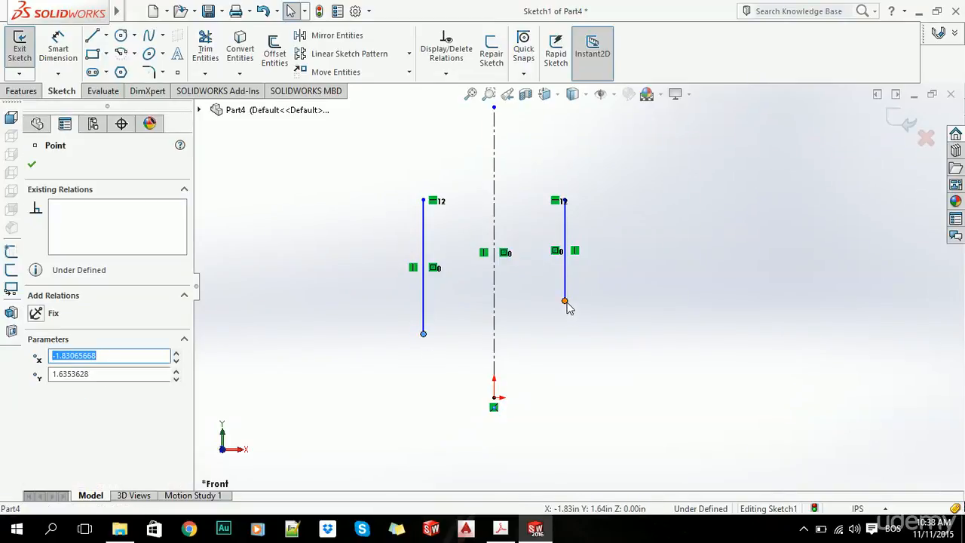
left_click(565, 301, "ctrl")
left_click(48, 392)
left_click(373, 355)
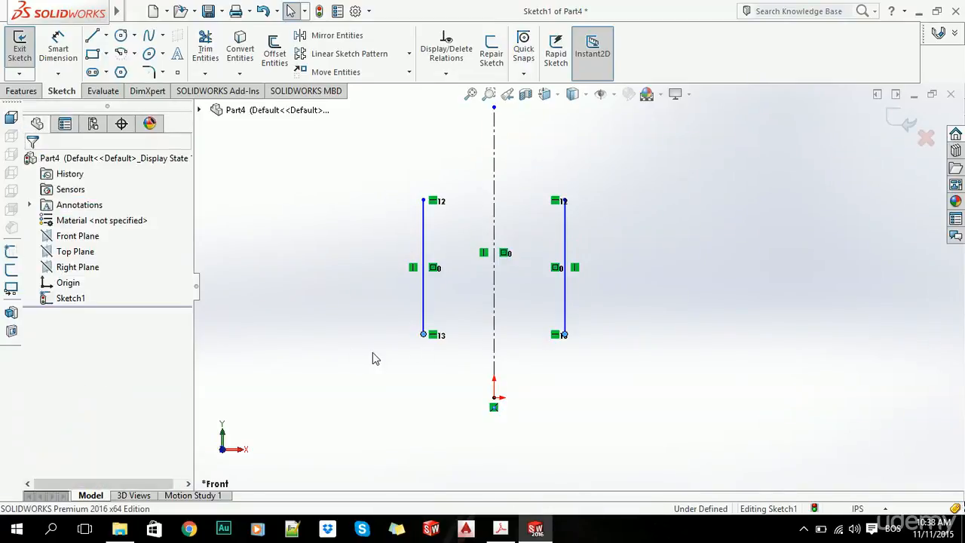
Test the combined relations by moving the left line's upper endpoint to about X -2.2 in, Y 6.01 in
key("z")
left_click_drag(470, 245, 461, 202)
left_click(390, 252)
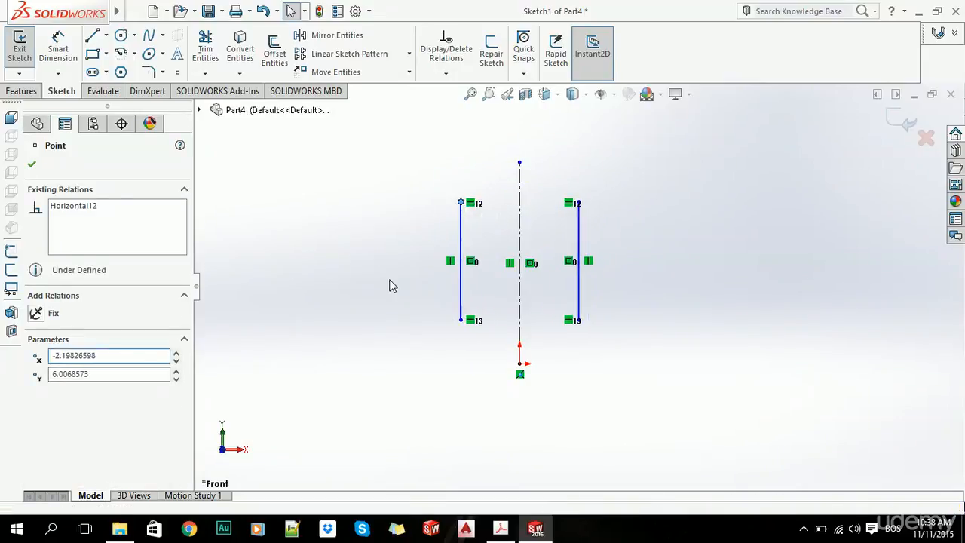
left_click(390, 282)
Delete the centerline and both vertical lines from the sketch
scroll(575, 290, "up", 2)
mouse_move(644, 164)
left_mouse_down()
mouse_move(451, 381)
mouse_move(452, 394)
left_mouse_up()
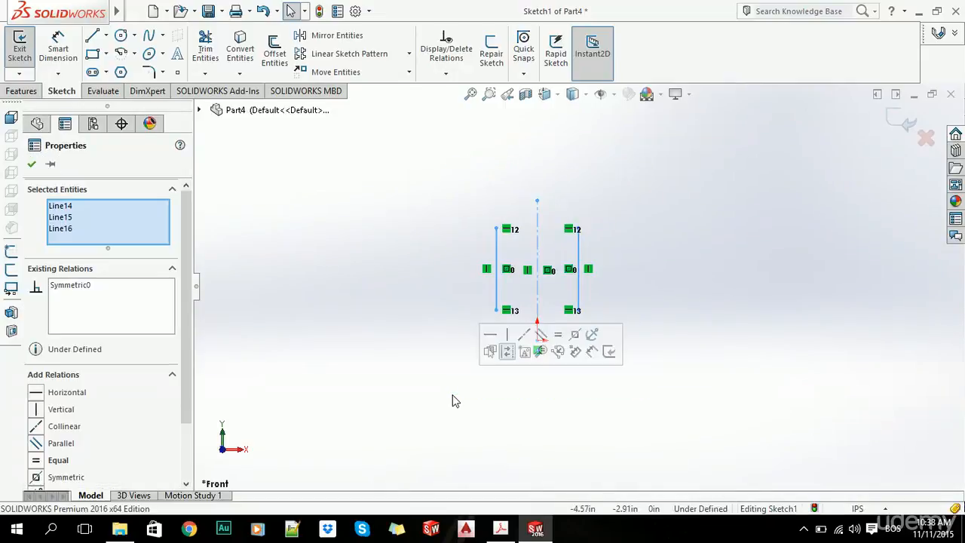
key("Delete")
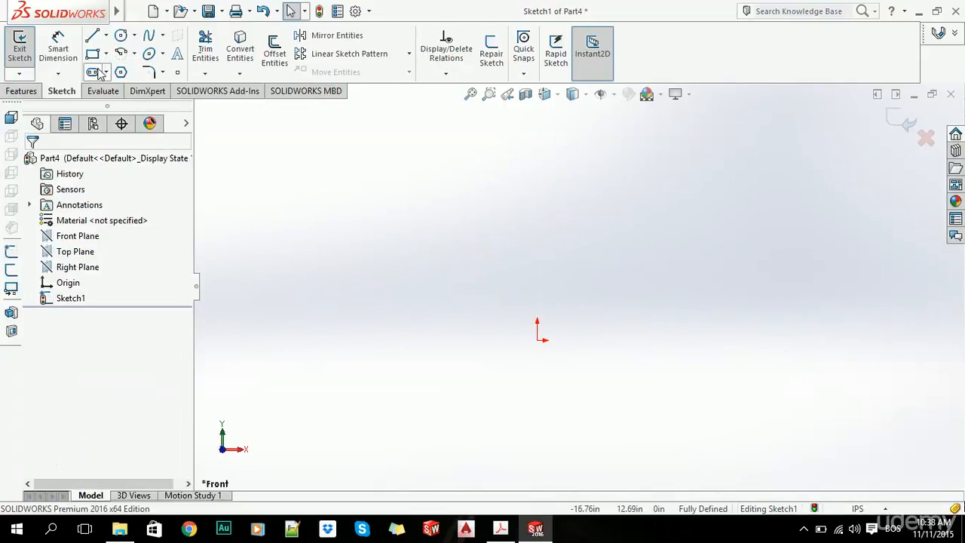
Sketch a circle about 4.2 in in radius centred on the origin
left_click(120, 38)
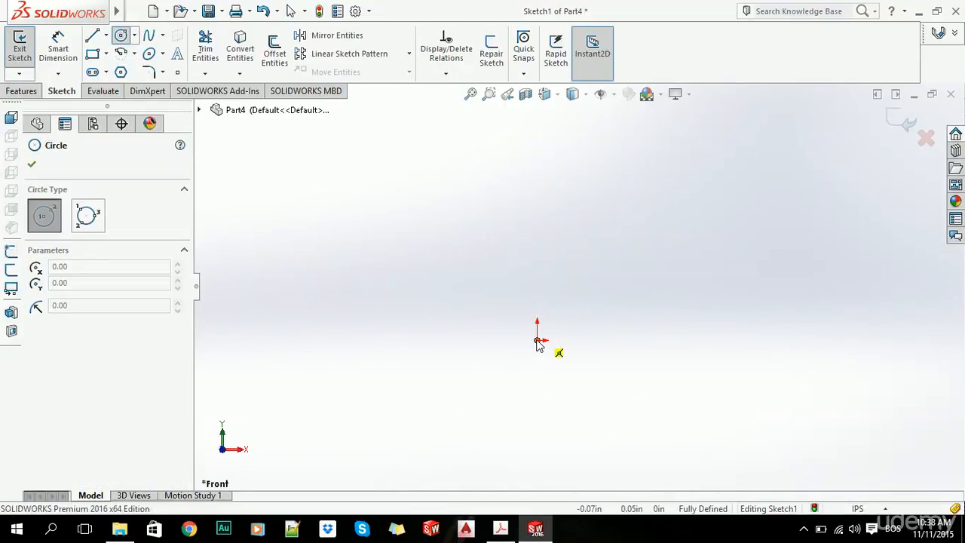
left_click(537, 341)
left_click(460, 341)
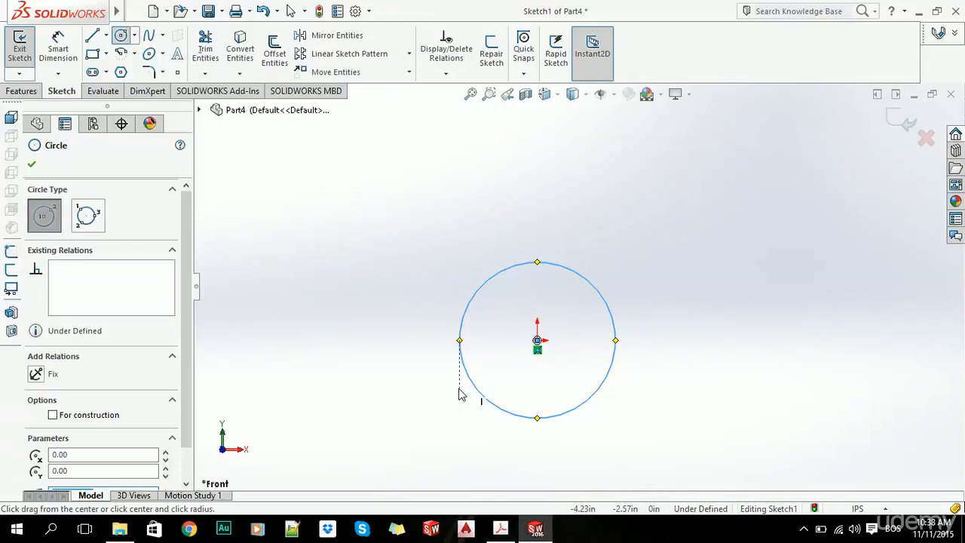
key("Escape")
Sketch a slanted line about 31.21 in long beside the circle, descending from its upper right to its lower right
scroll(461, 393, "up", 4)
scroll(661, 323, "down", 1)
key("l")
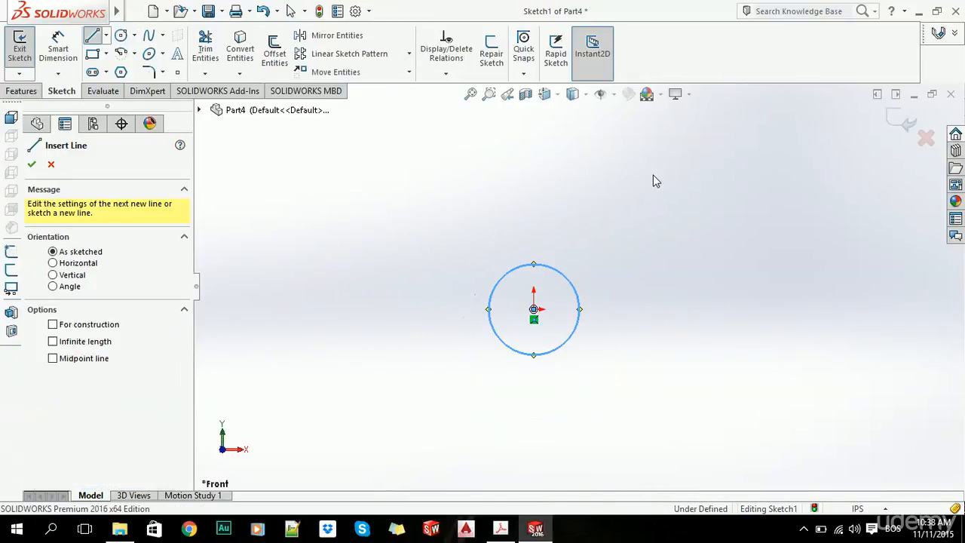
left_click(595, 156)
left_click(824, 406)
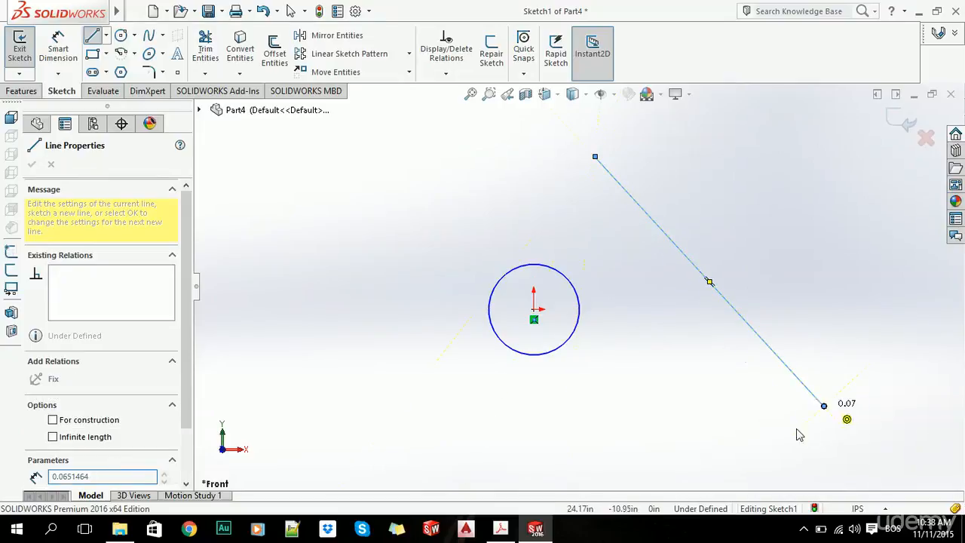
key("Escape")
key("Escape")
Add a Tangent relation between the slanted line and the circle centred on the origin
scroll(652, 351, "down", 2)
scroll(651, 352, "up", 2)
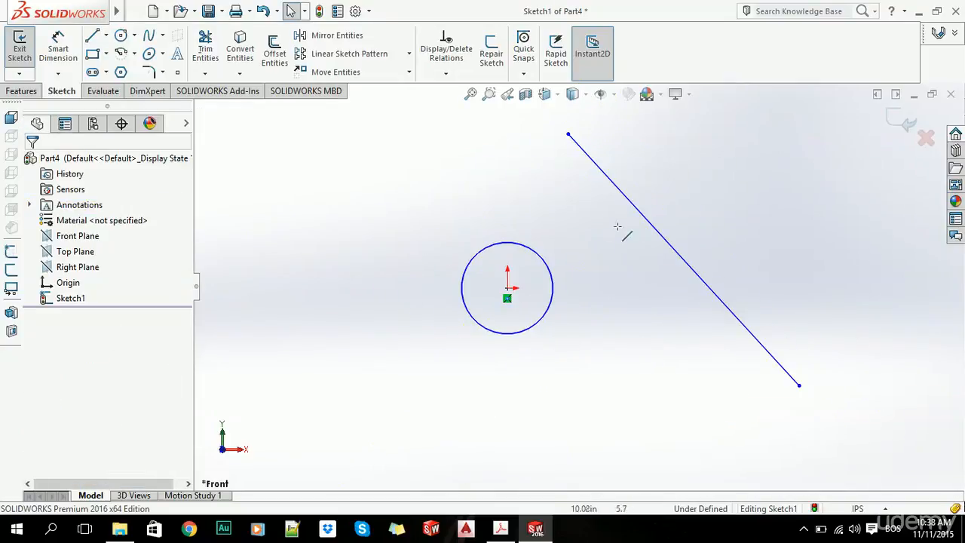
left_click(619, 187)
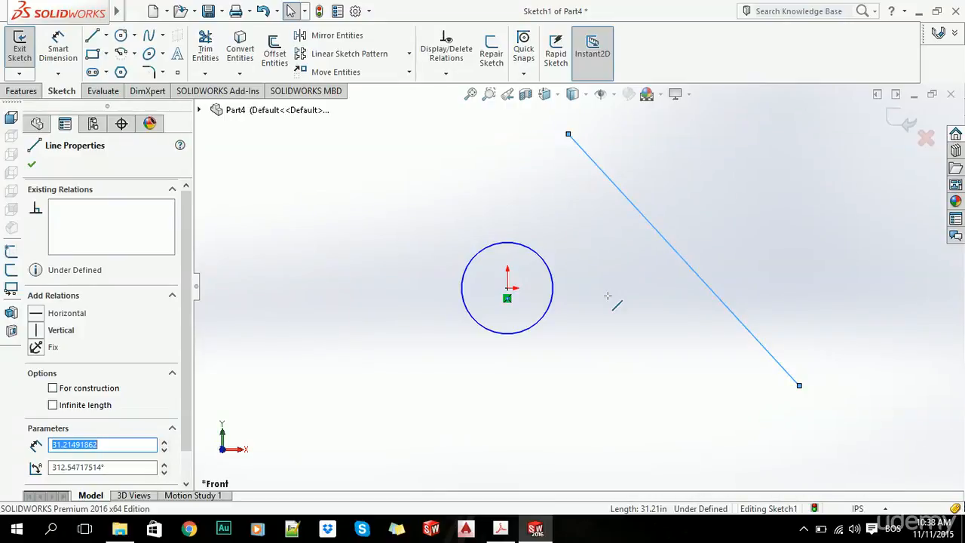
left_click(555, 276, "ctrl")
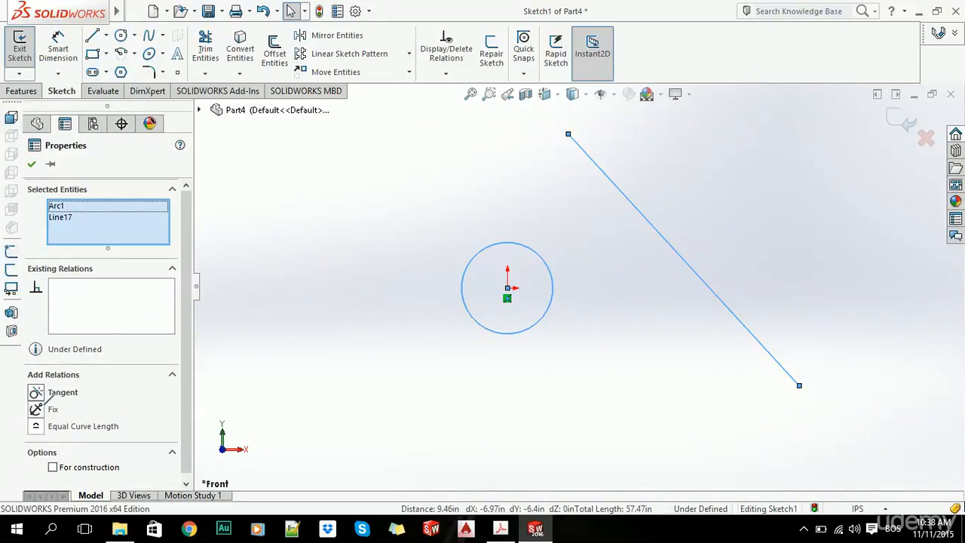
left_click(46, 394)
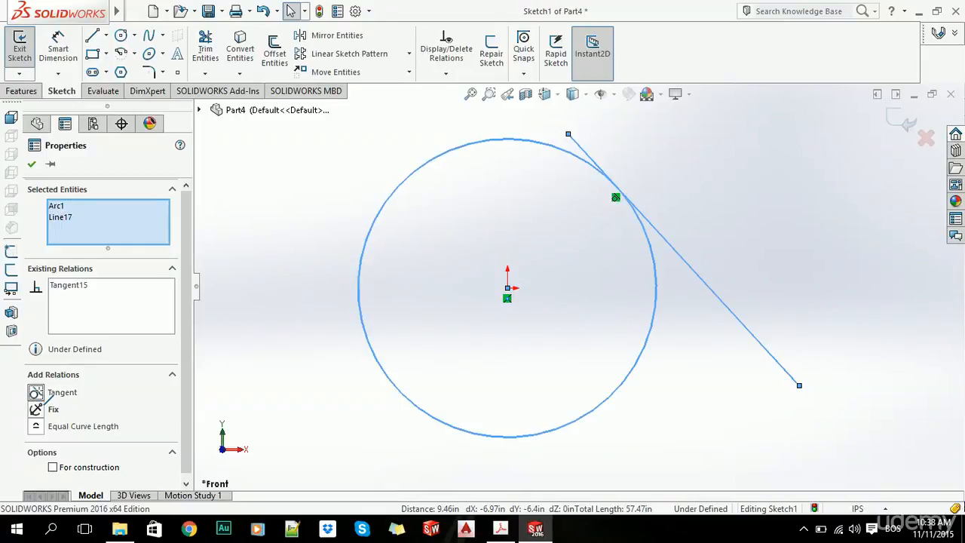
left_click(334, 246)
Sketch a slanted line about 19.63 in long outside the circle on its upper-left side, descending to the right
scroll(623, 224, "up", 2)
scroll(538, 229, "down", 2)
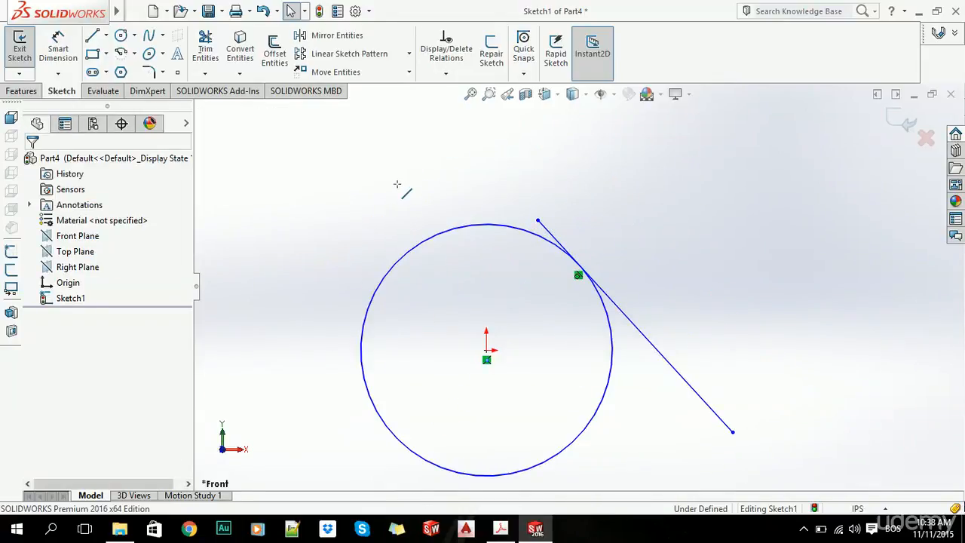
scroll(579, 285, "up", 2)
left_click(286, 181)
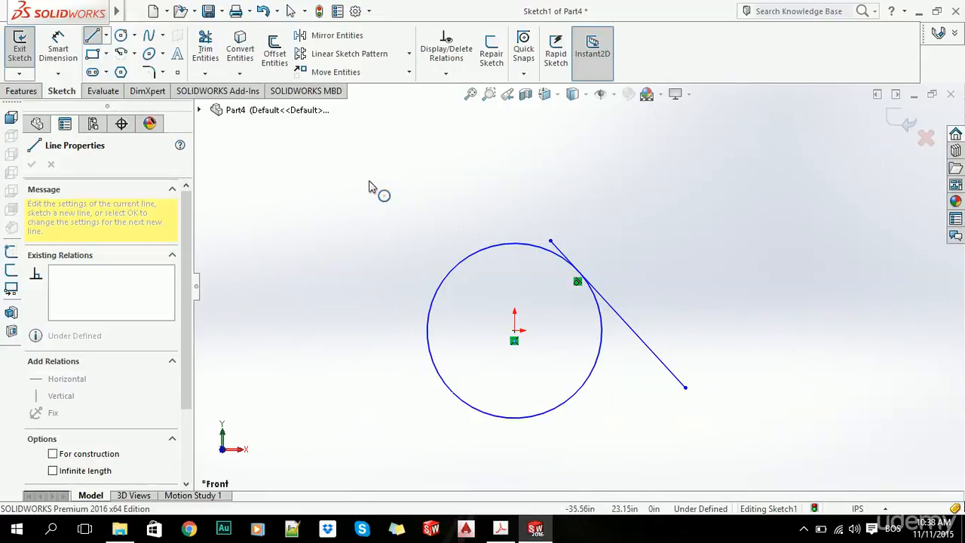
left_click(402, 232)
key("Escape")
left_click(393, 228)
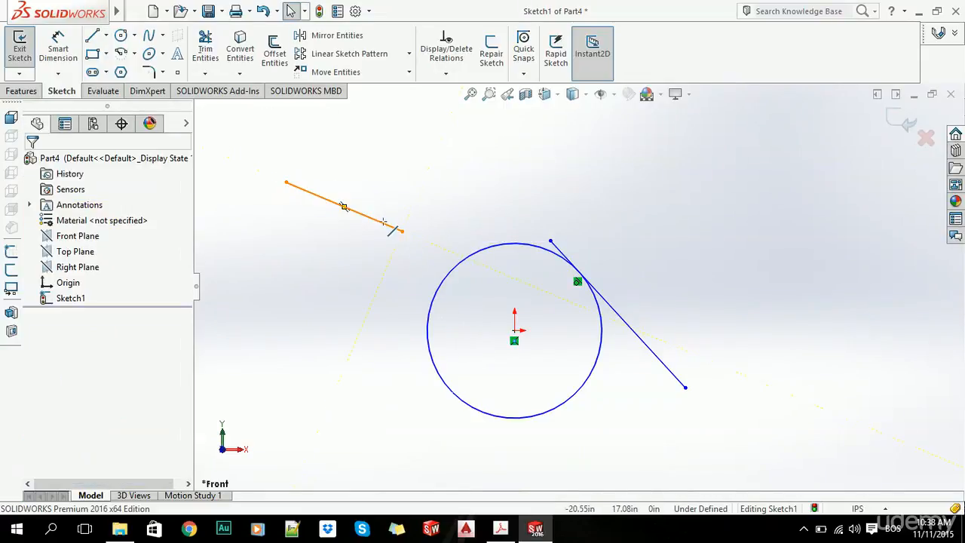
left_click(383, 289)
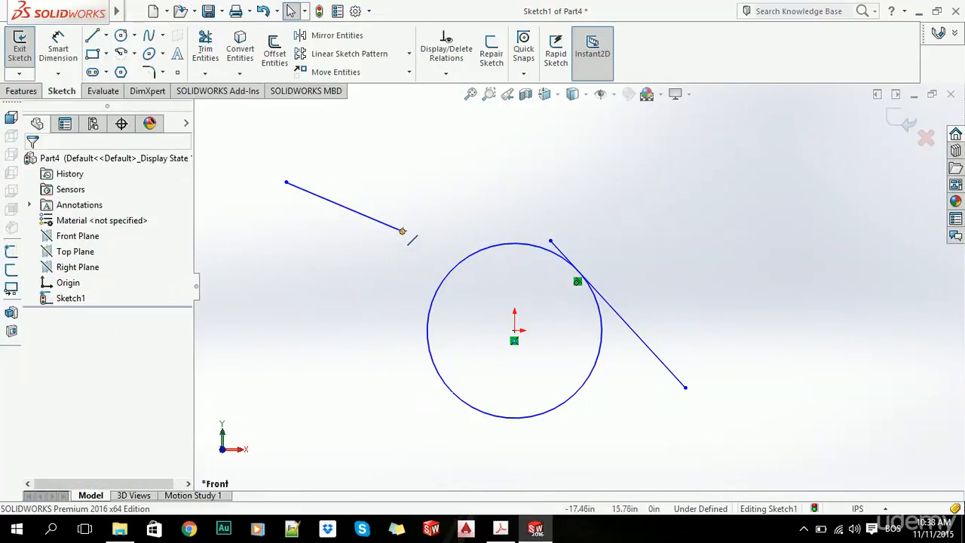
left_click(402, 231)
left_click(379, 329)
Add a Midpoint relation between the new short line and the circle's centre point
left_click(371, 218)
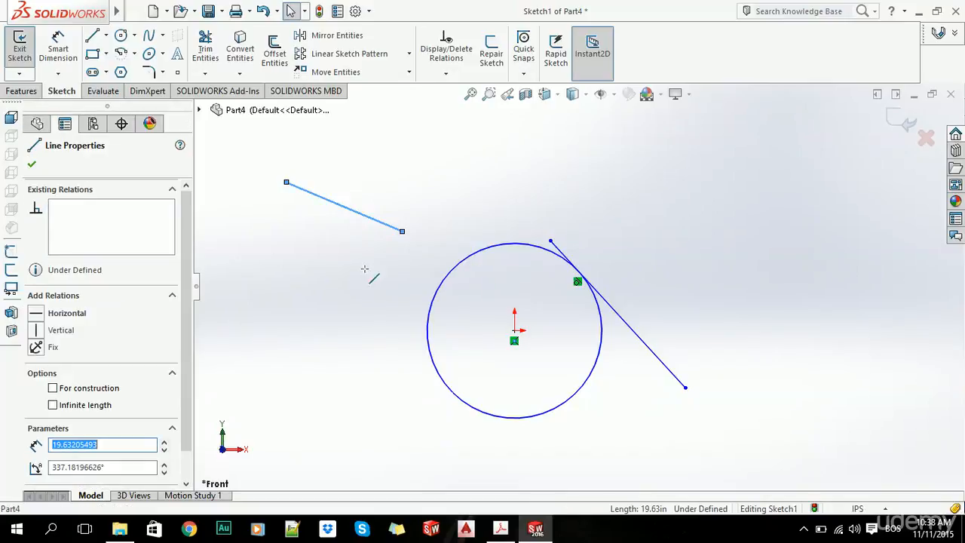
left_click(516, 332, "ctrl")
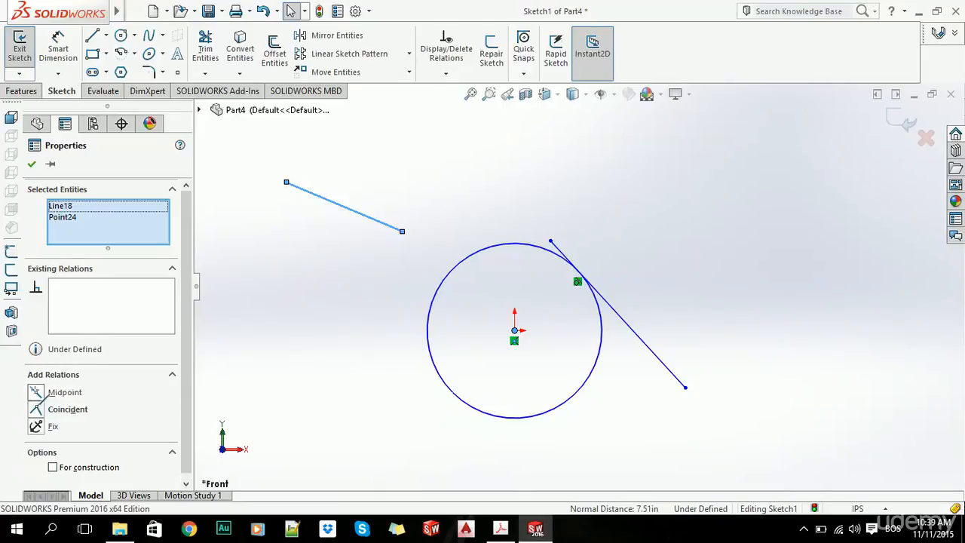
left_click(57, 393)
left_click(340, 367)
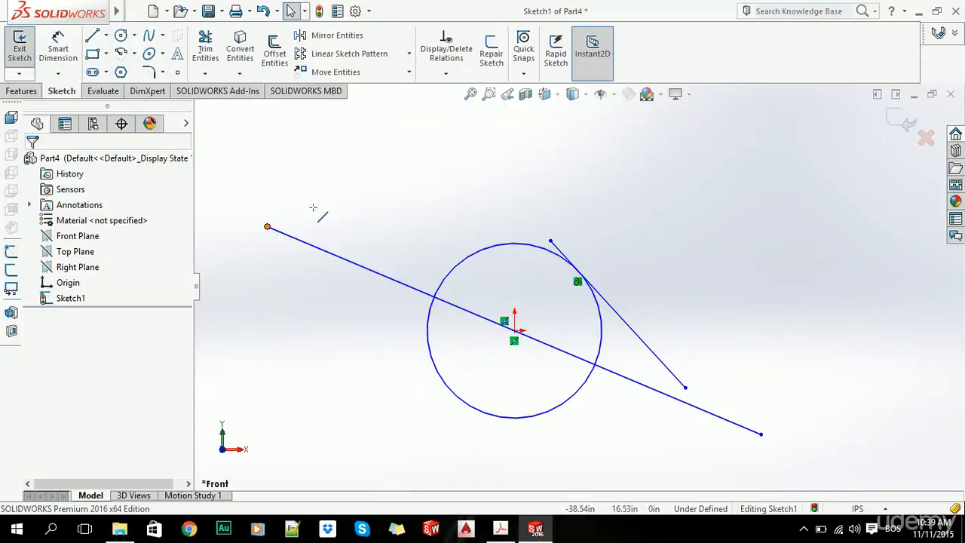
Move the upper-left endpoint of the line through the centre onto the circle so that it is coincident with it
left_click_drag(268, 226, 439, 287)
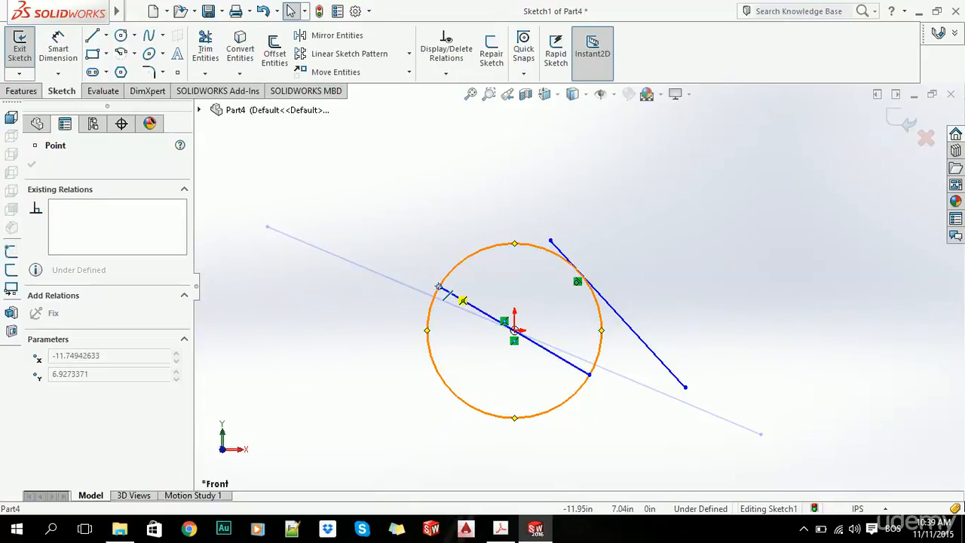
left_click_drag(438, 286, 442, 282)
left_click(381, 200)
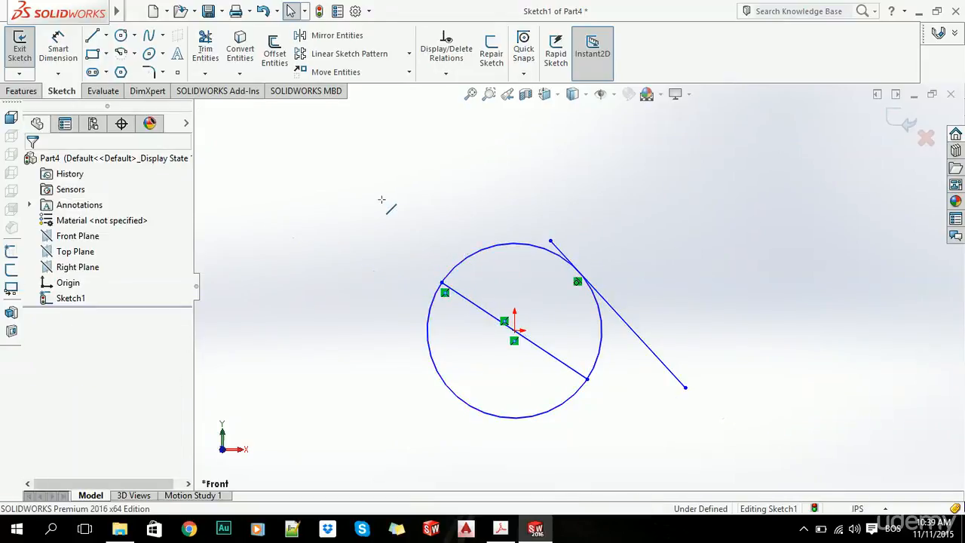
Add a Parallel relation between the line through the circle's centre and the tangent line
left_click(543, 349)
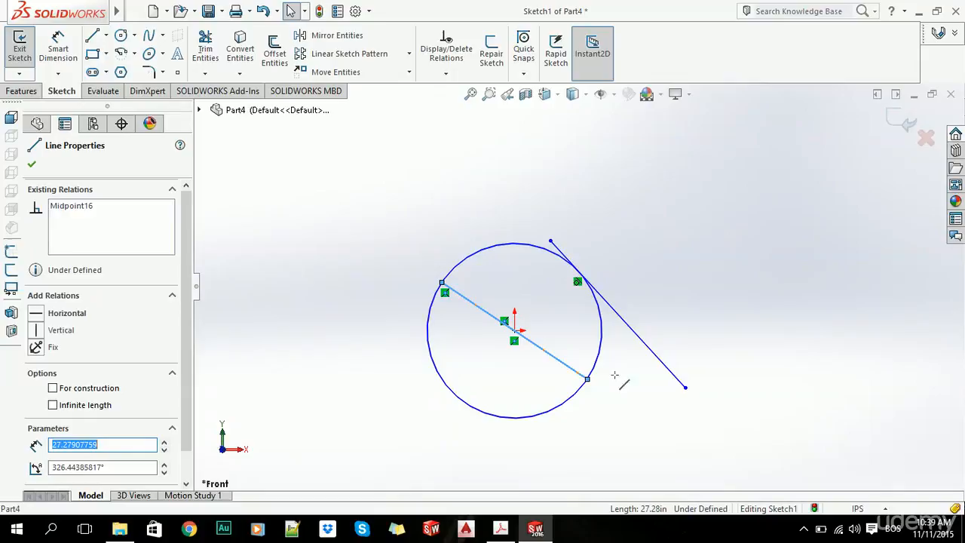
left_click(635, 335, "ctrl")
left_click(38, 458)
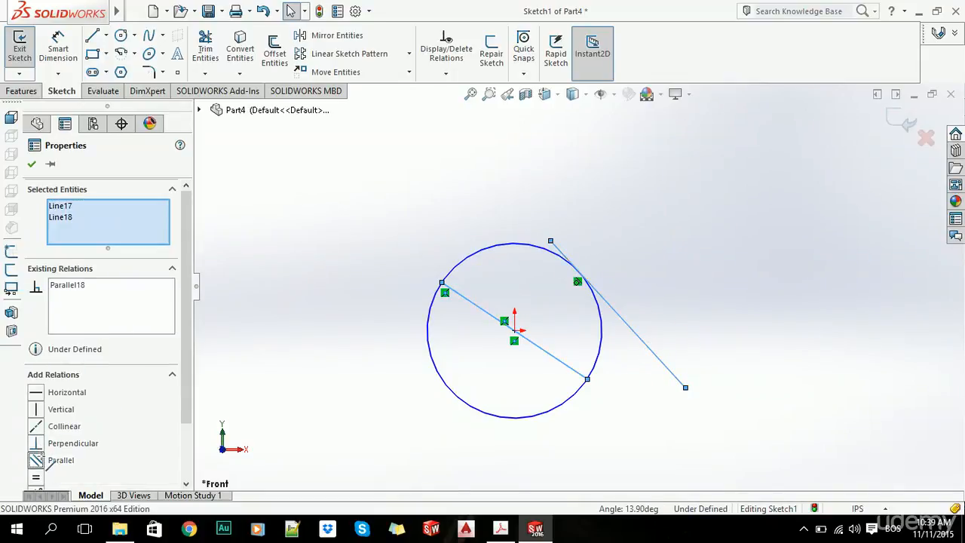
left_click(345, 289)
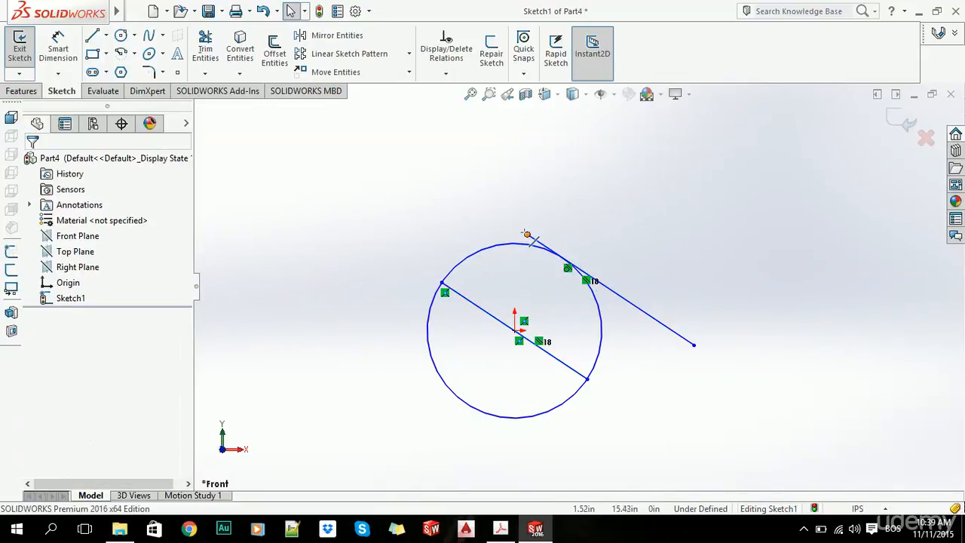
Review the existing relations of the tangent line and the relation symbols on the circle and the line through its centre
left_click(641, 312)
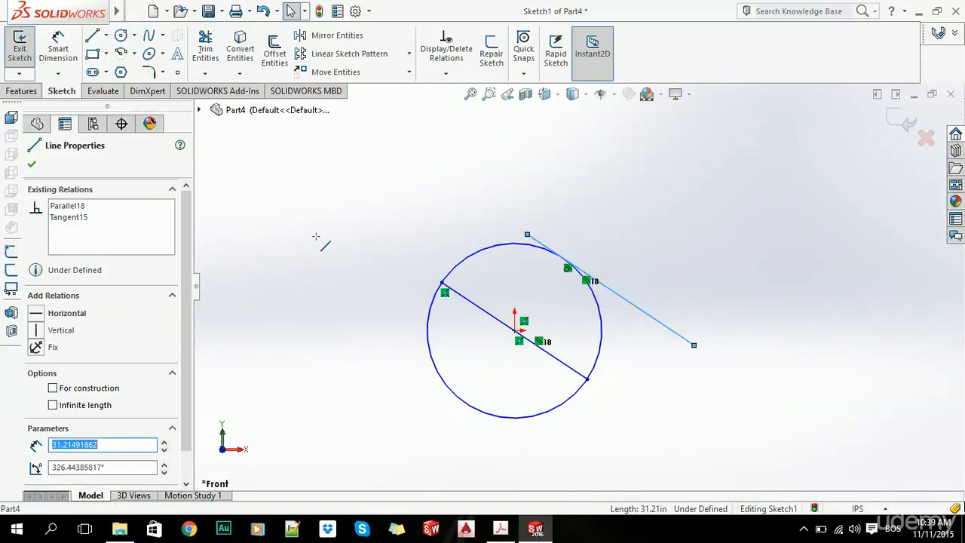
left_click(230, 170)
scroll(302, 226, "up", 2)
scroll(359, 257, "down", 2)
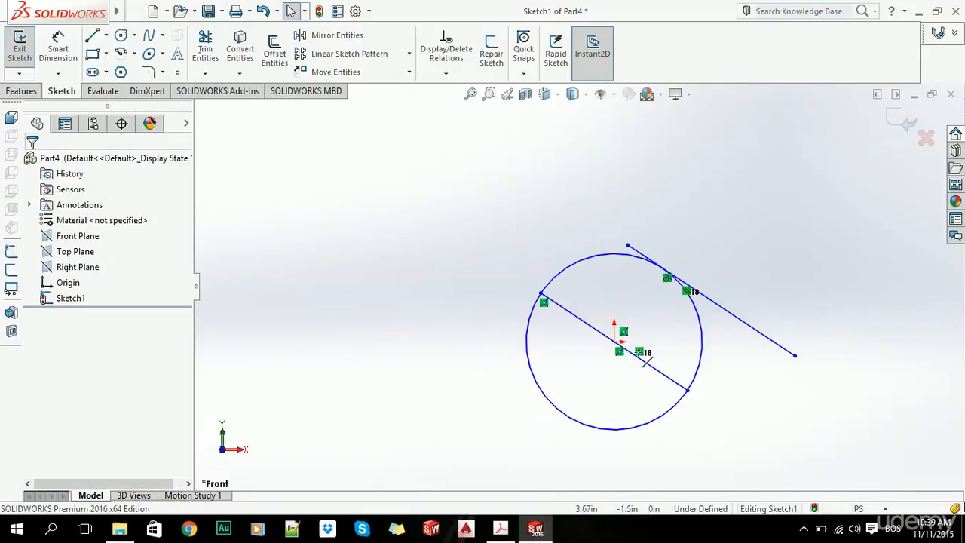
scroll(743, 362, "down", 2)
scroll(656, 377, "up", 2)
scroll(587, 373, "down", 1)
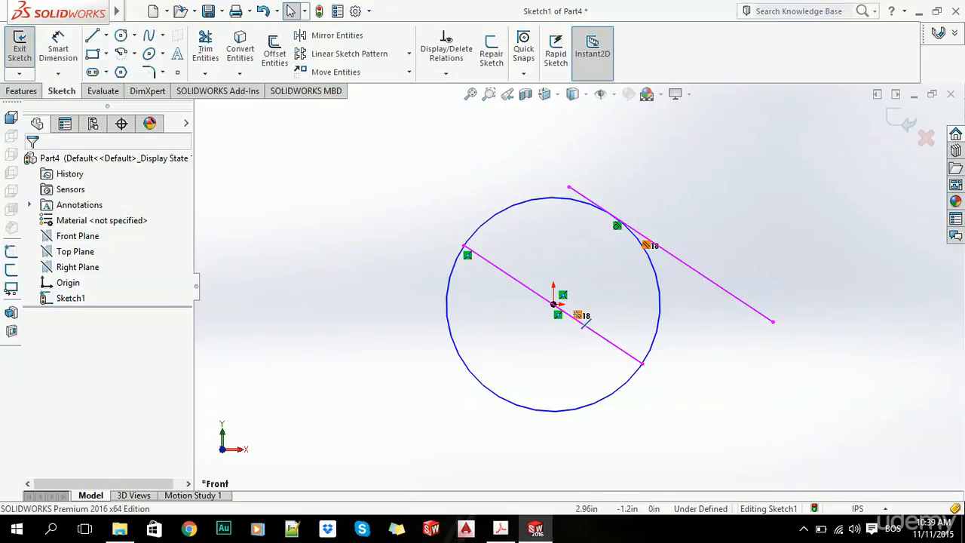
Hide the sketch relation symbols in the graphics area
mouse_move(115, 11)
left_click(160, 11)
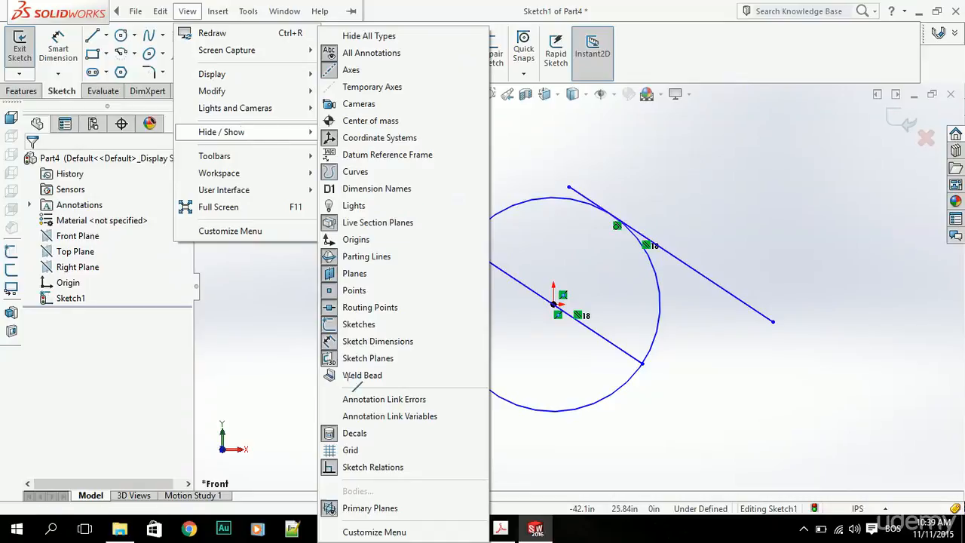
left_click(451, 467)
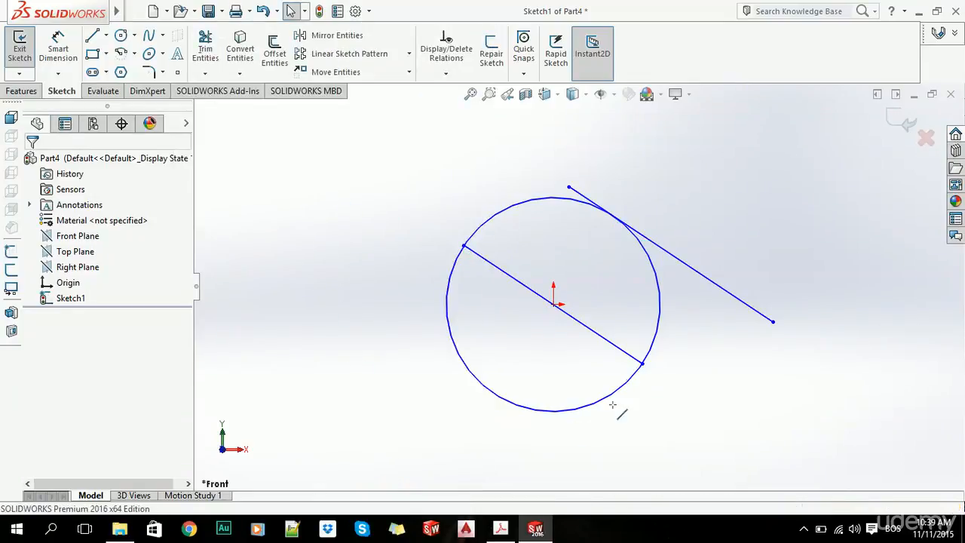
Show the hidden sketch relation symbols again
mouse_move(117, 10)
left_click(160, 11)
mouse_move(187, 10)
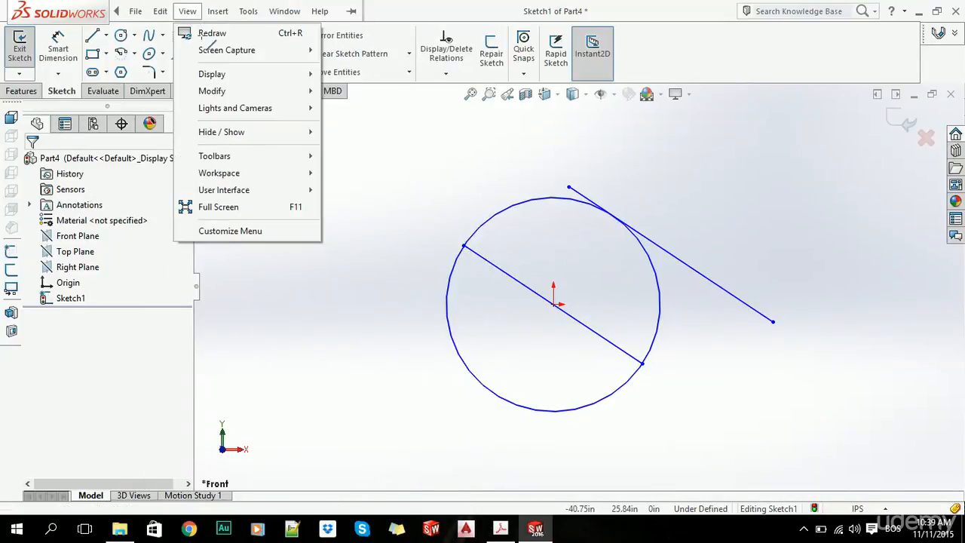
mouse_move(249, 132)
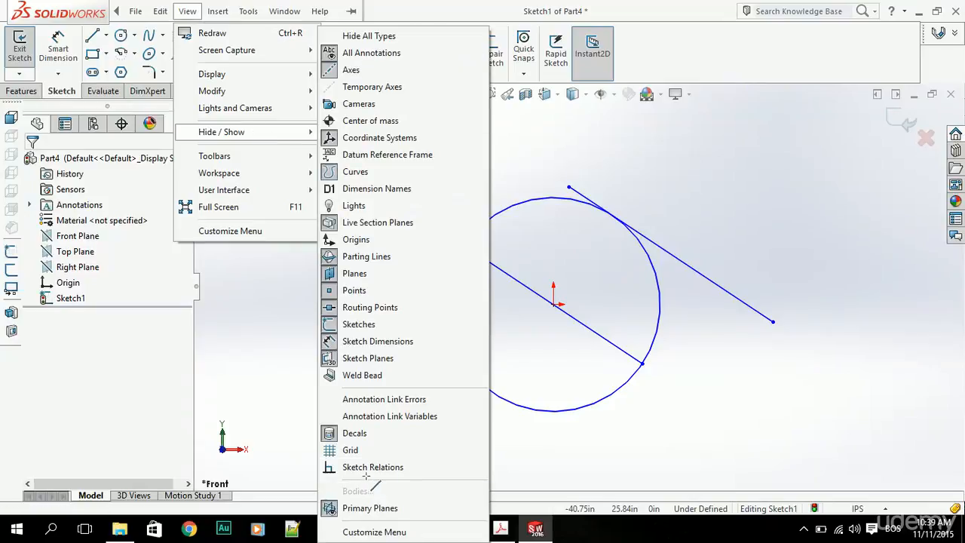
left_click(392, 467)
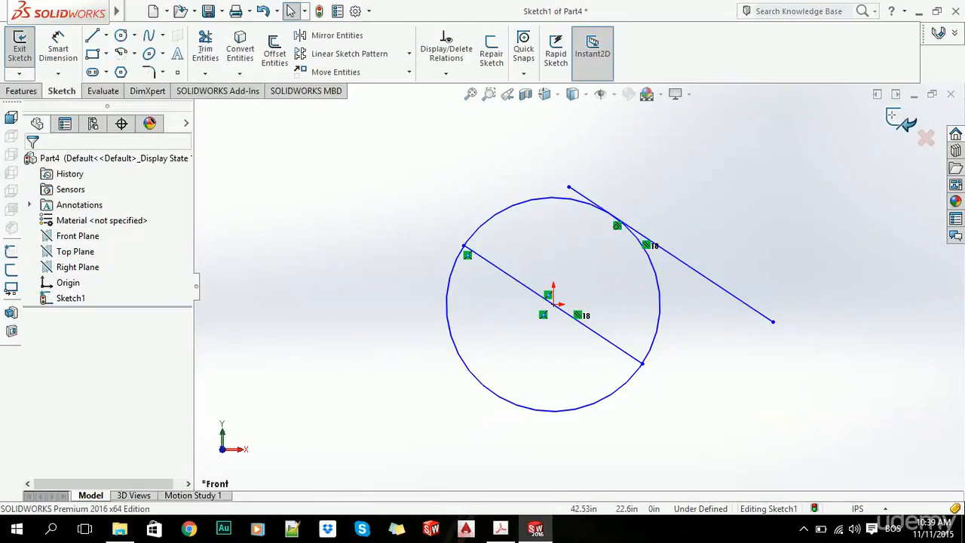
Exit the sketch and close the part without saving
left_click(20, 47)
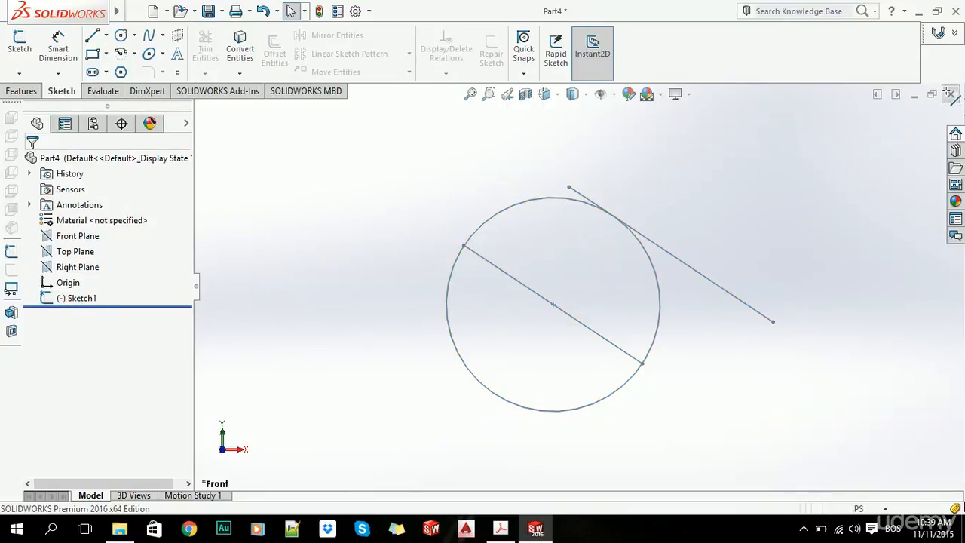
left_click(950, 93)
left_click(409, 281)
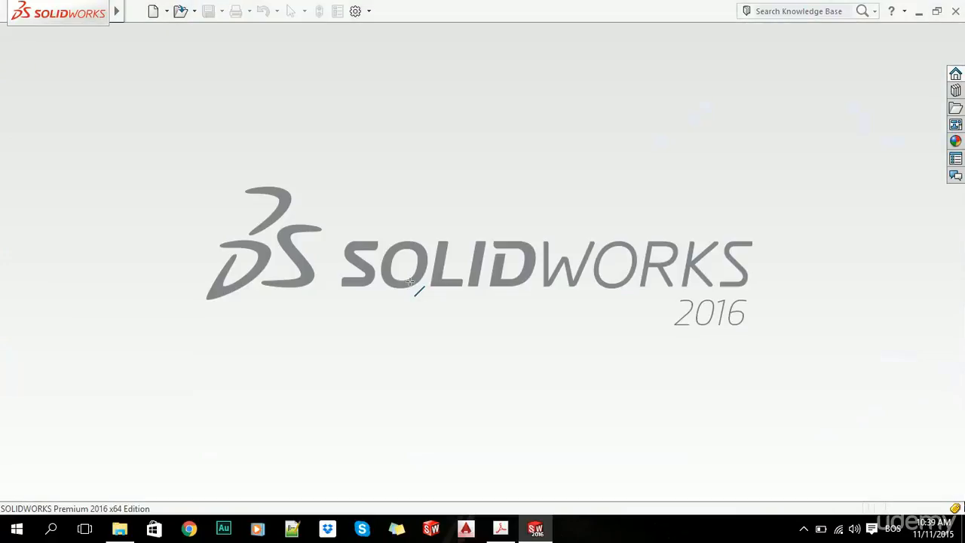